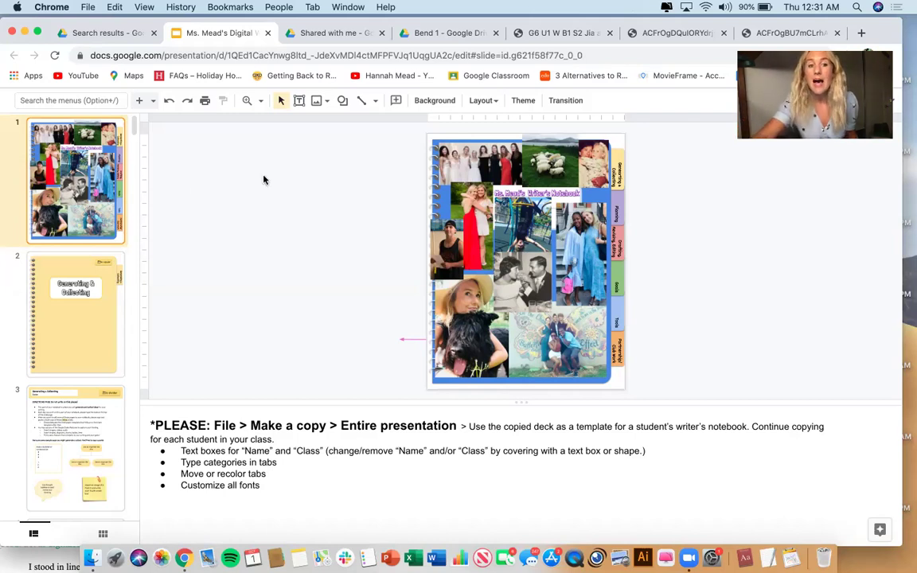
Step: Open slide 14, "Cringe-Worthy Moments", and collapse the speaker notes to give the slide more room
scroll(59, 356, "down", 15)
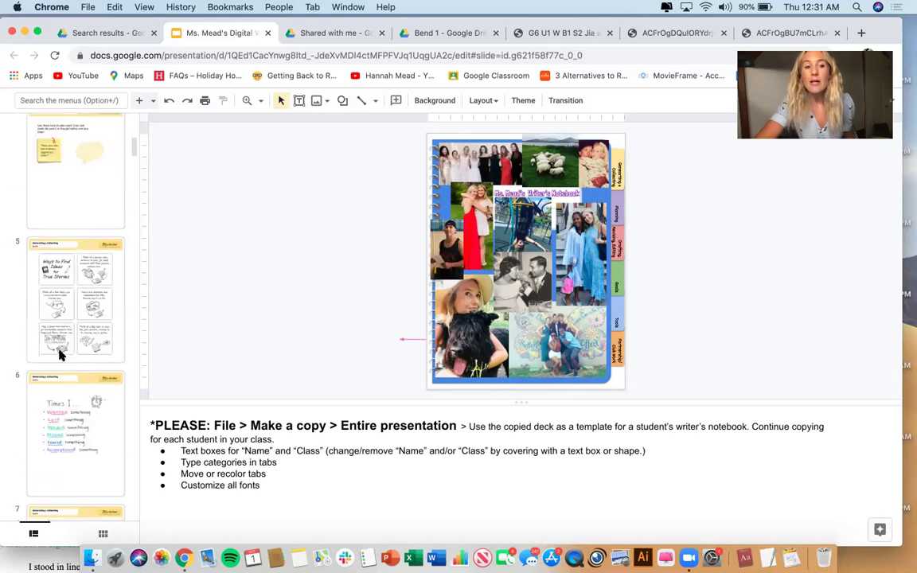
scroll(60, 356, "down", 5)
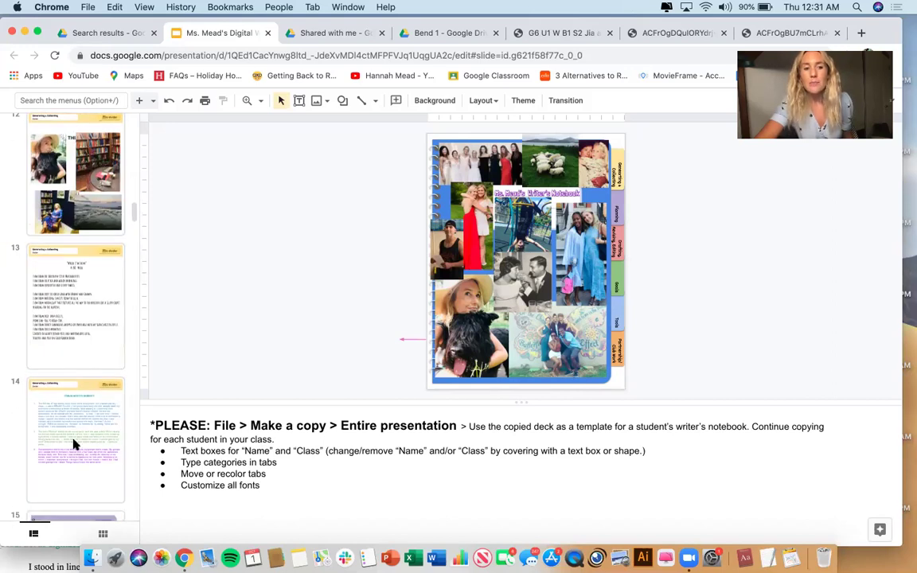
left_click(69, 400)
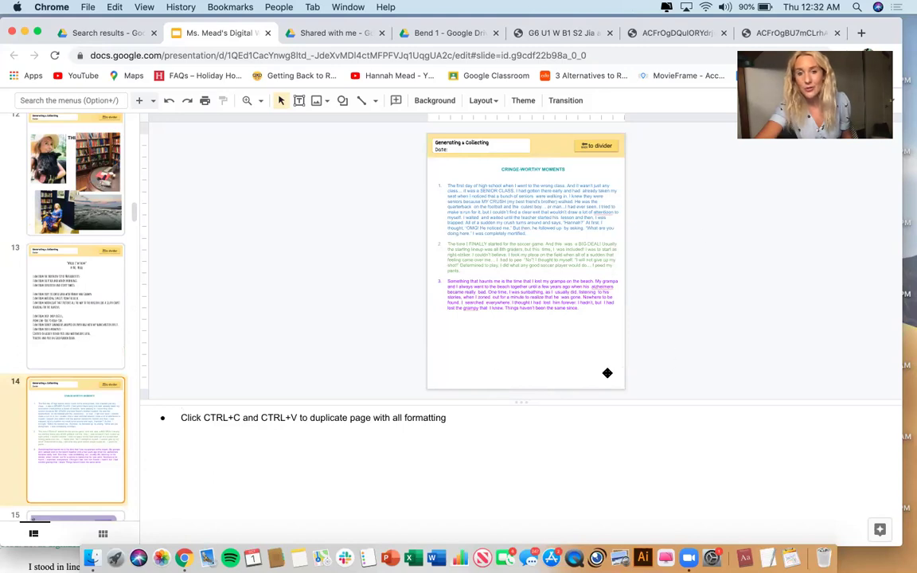
left_click_drag(535, 403, 519, 525)
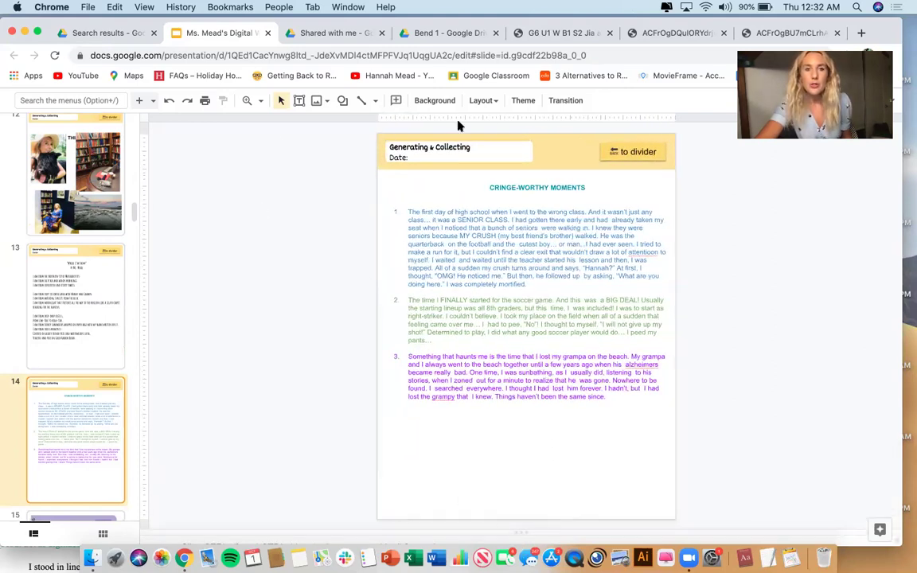
left_click(141, 103)
left_click(139, 104)
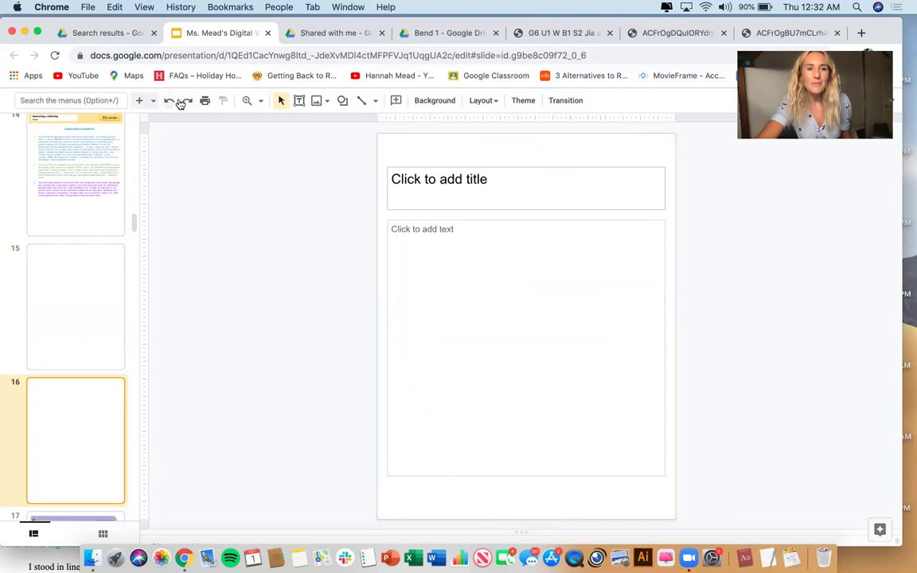
left_click(172, 101)
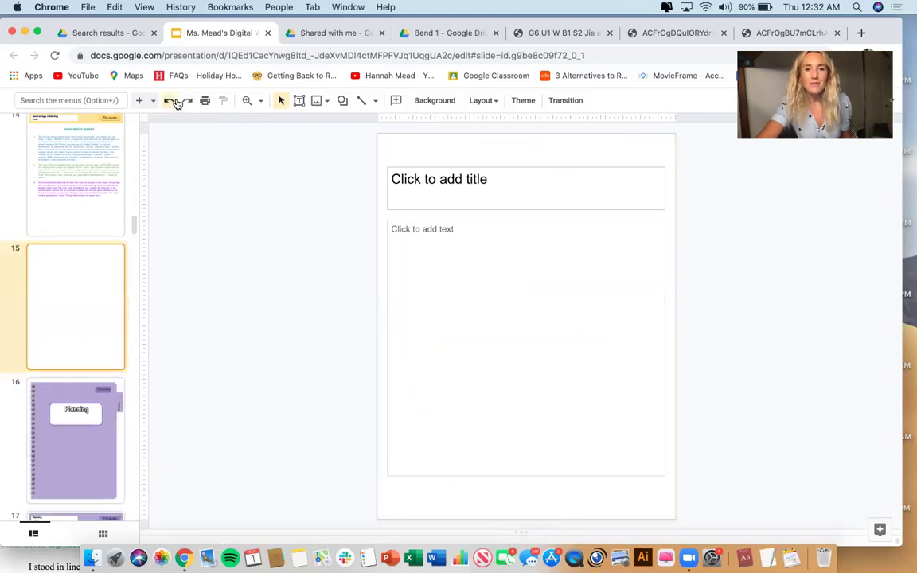
left_click(176, 103)
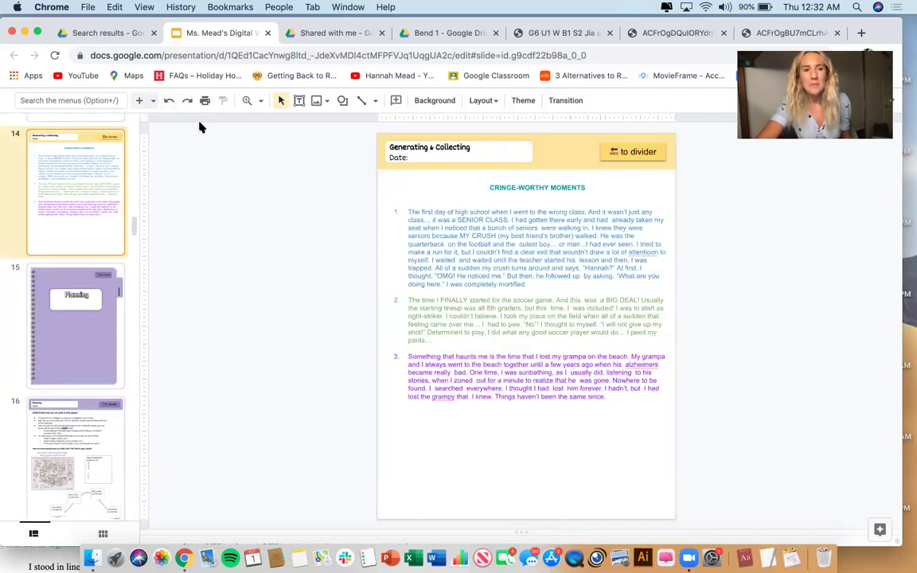
Step: Set the zoom to 100% and highlight the third cringe-worthy moment, about losing grampa on the beach
left_click(260, 101)
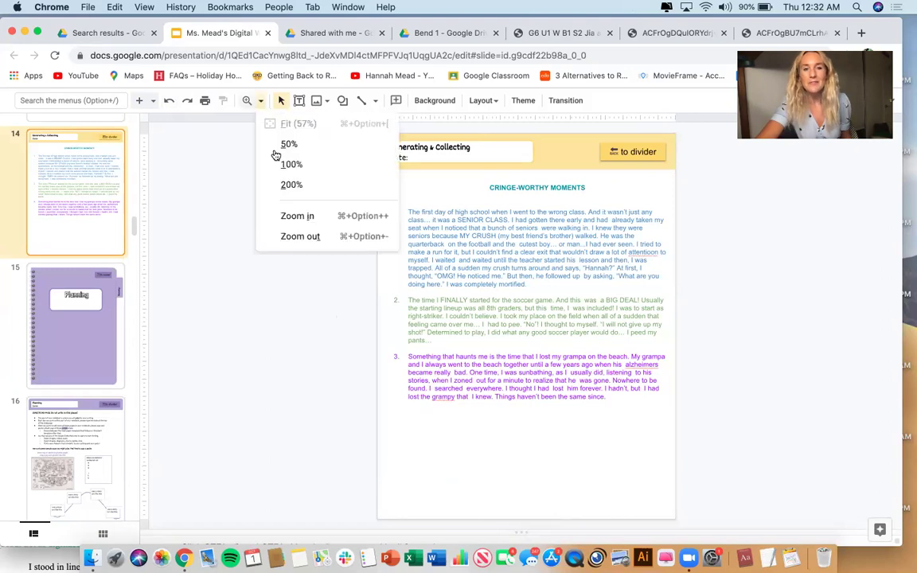
left_click(286, 162)
scroll(439, 294, "up", 3)
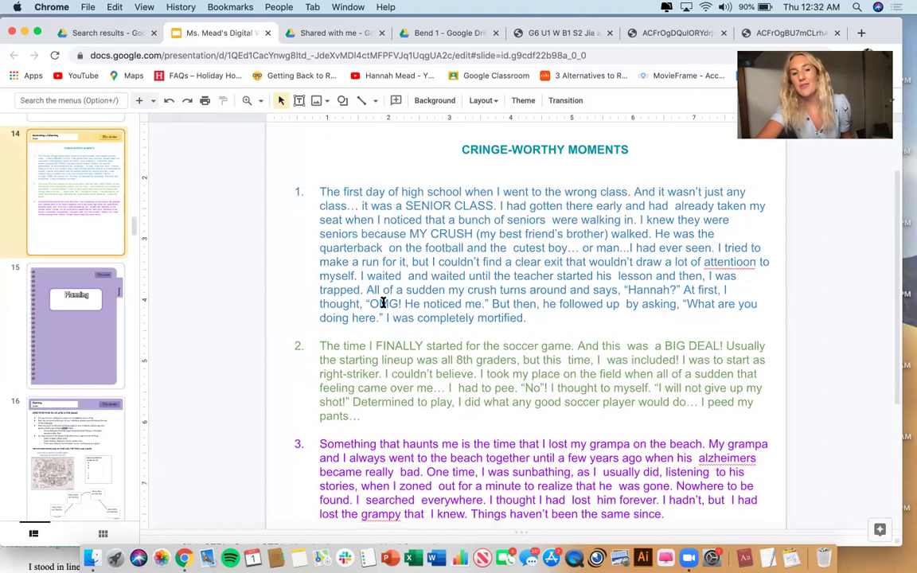
scroll(547, 385, "down", 1)
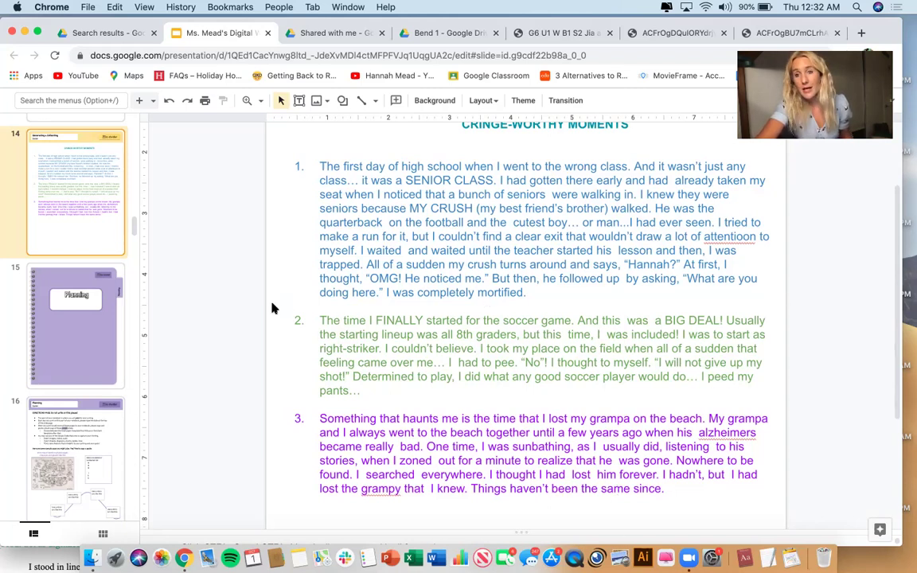
scroll(87, 288, "up", 2)
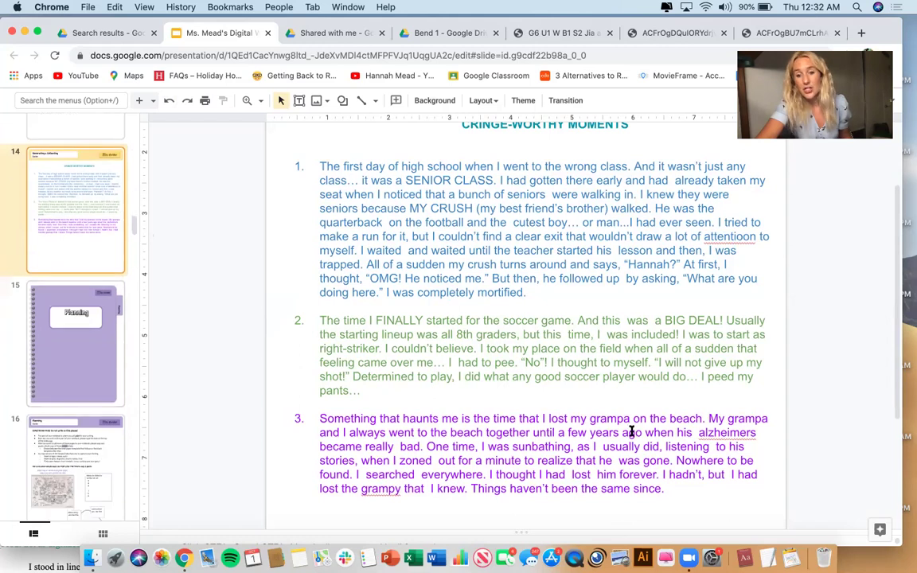
left_click_drag(516, 462, 317, 461)
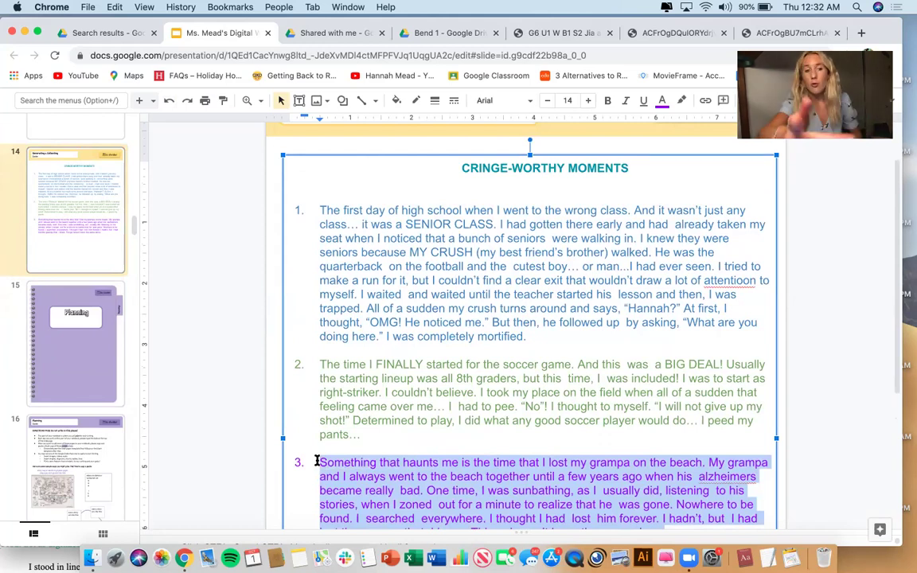
Step: Go to the "Drafting, Revising, & Editing" section and review the "Small Moment" entry on slide 32
scroll(100, 428, "down", 6)
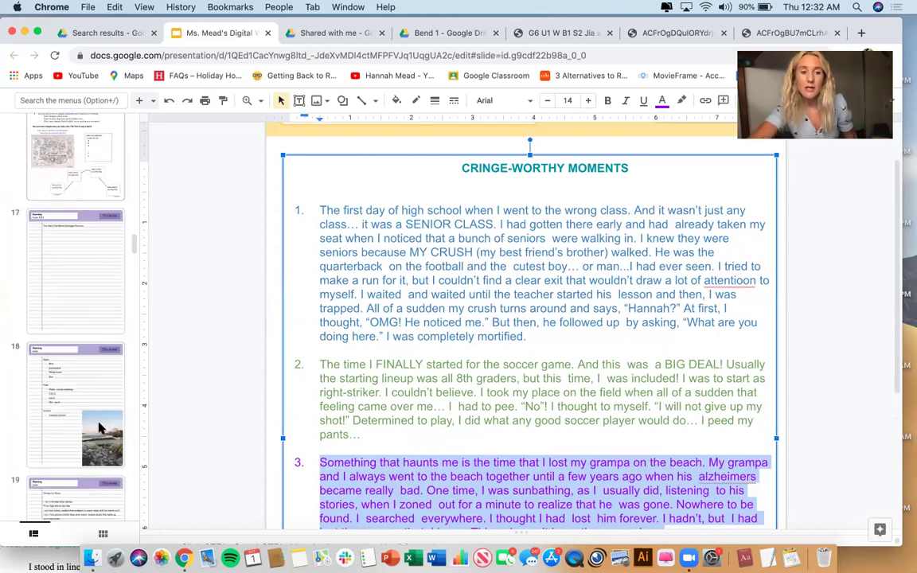
scroll(99, 427, "down", 8)
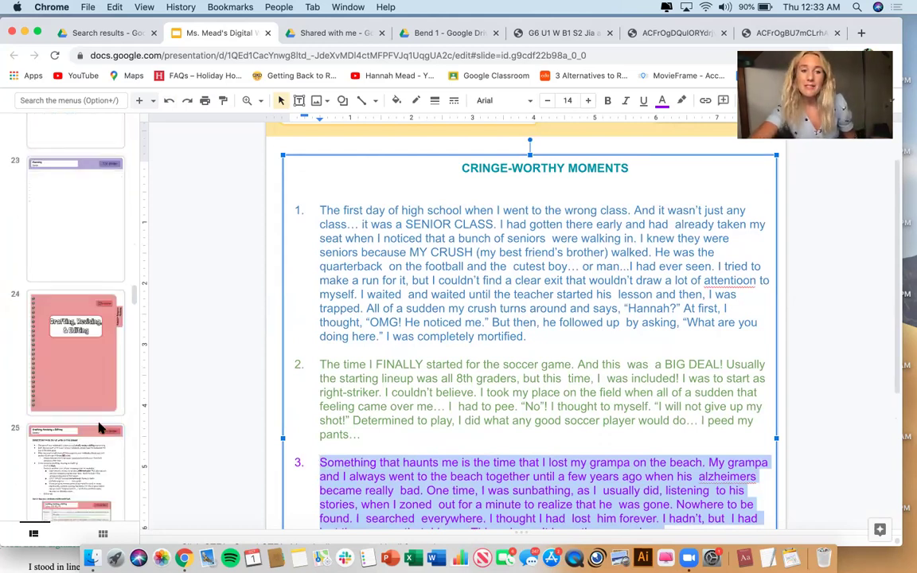
left_click(95, 318)
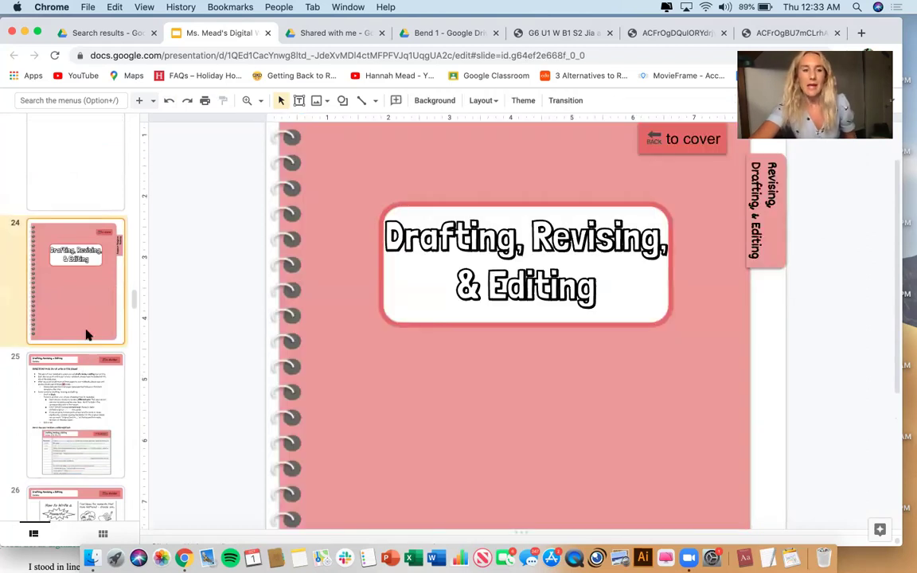
scroll(86, 334, "down", 10)
scroll(87, 334, "down", 5)
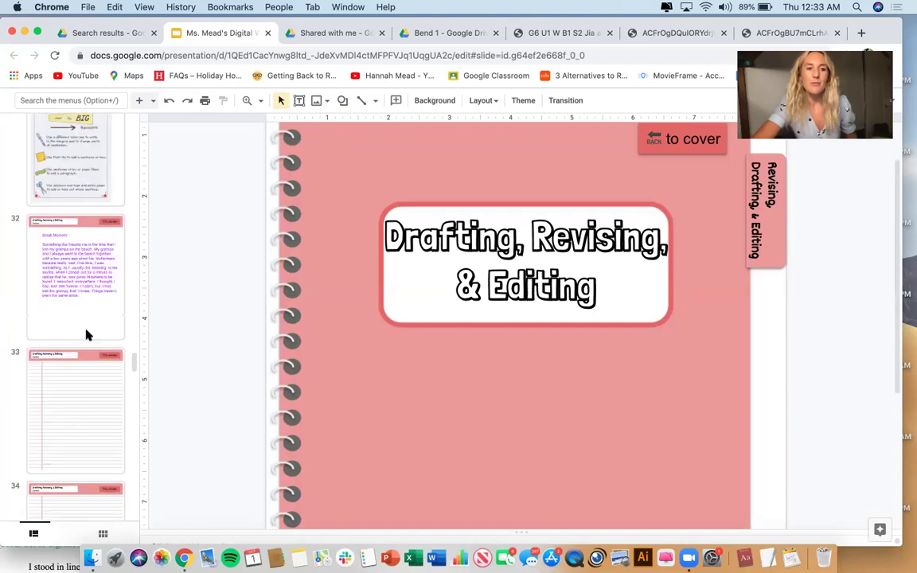
left_click(89, 287)
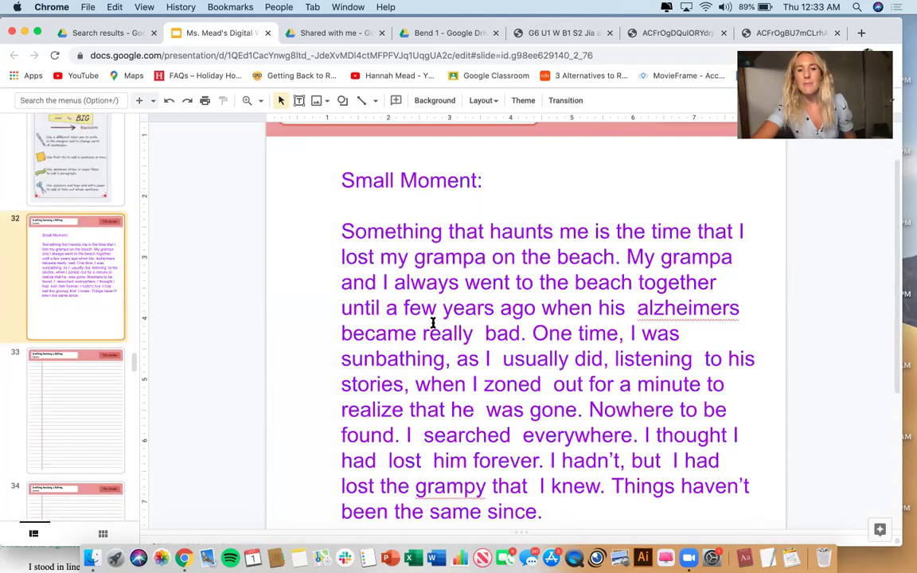
left_click(433, 322)
scroll(433, 323, "down", 1)
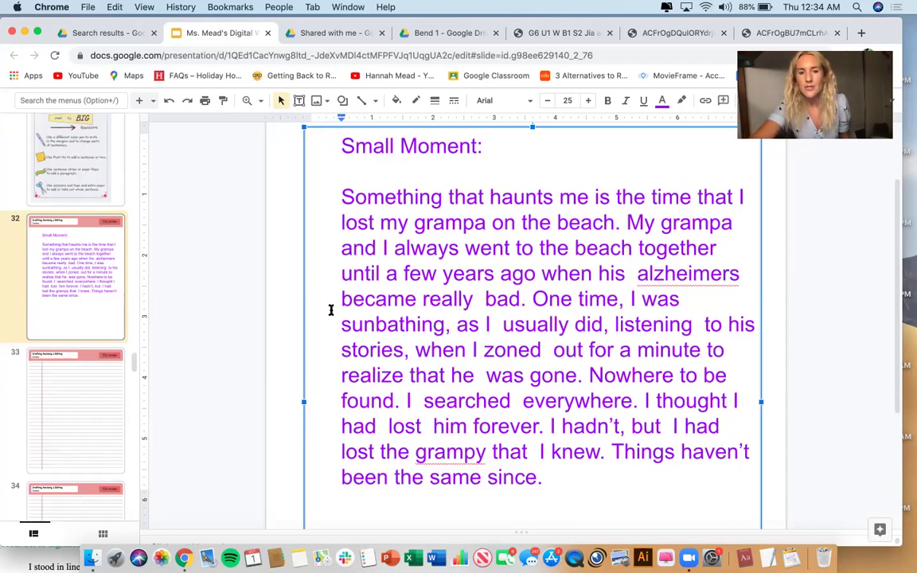
Step: On lined slide 33, move the empty text box just past the red margin line and place the text cursor inside
left_click(65, 412)
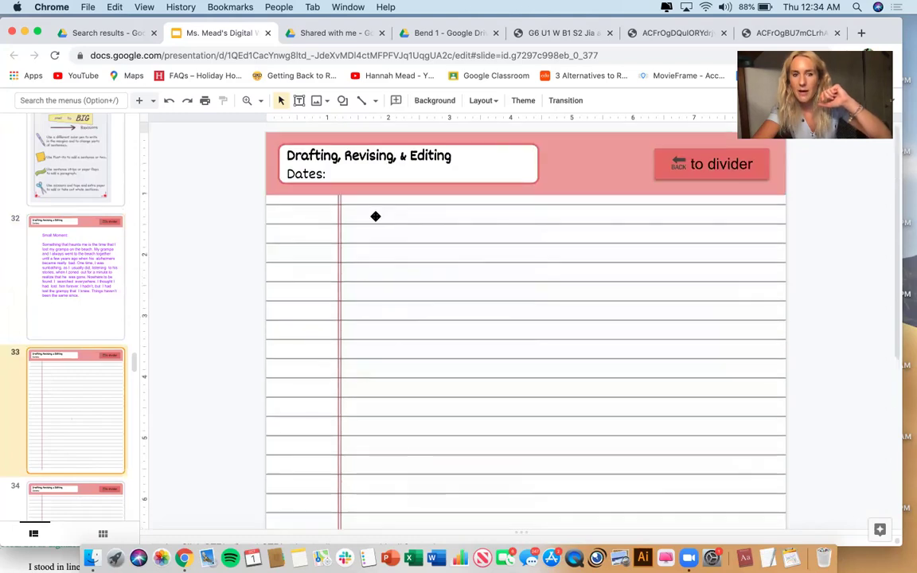
left_click(375, 216)
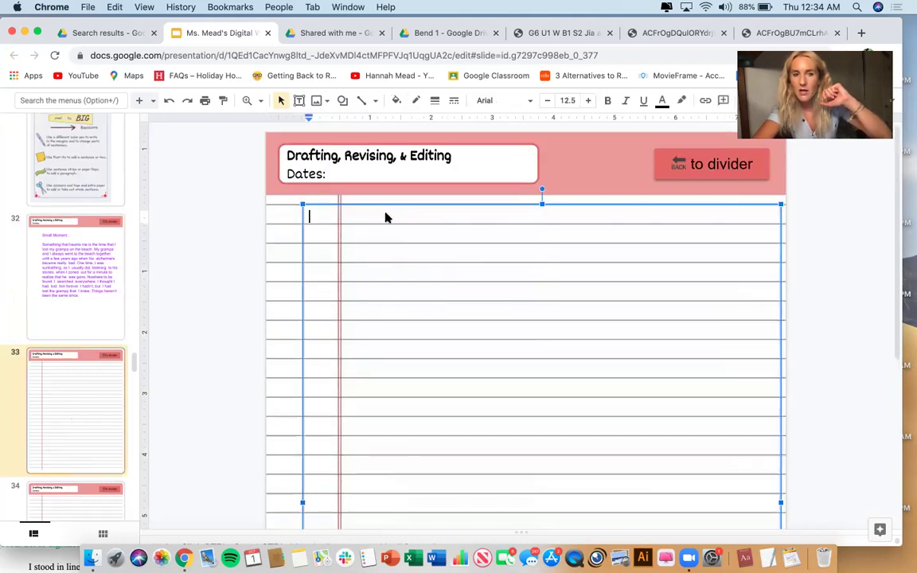
scroll(429, 200, "down", 3)
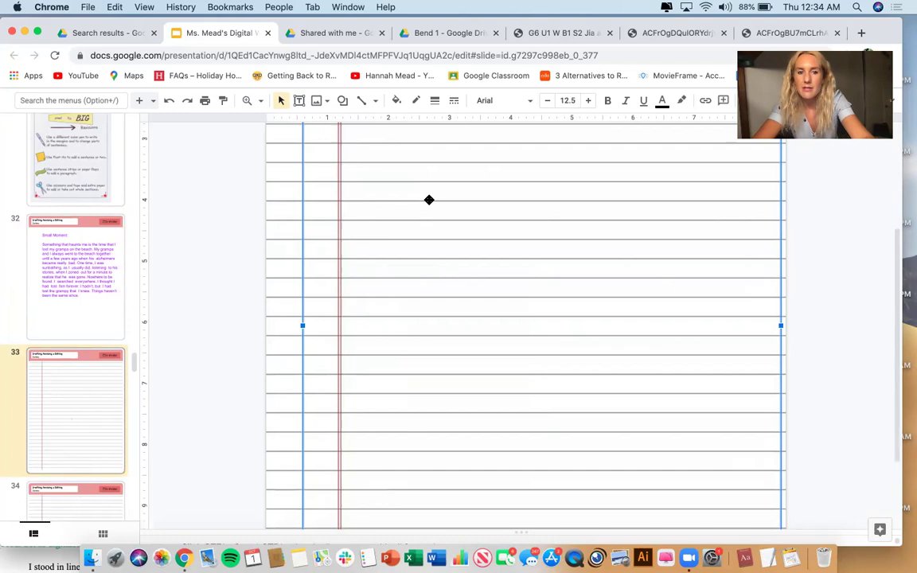
left_click_drag(429, 200, 446, 215)
scroll(446, 217, "up", 2)
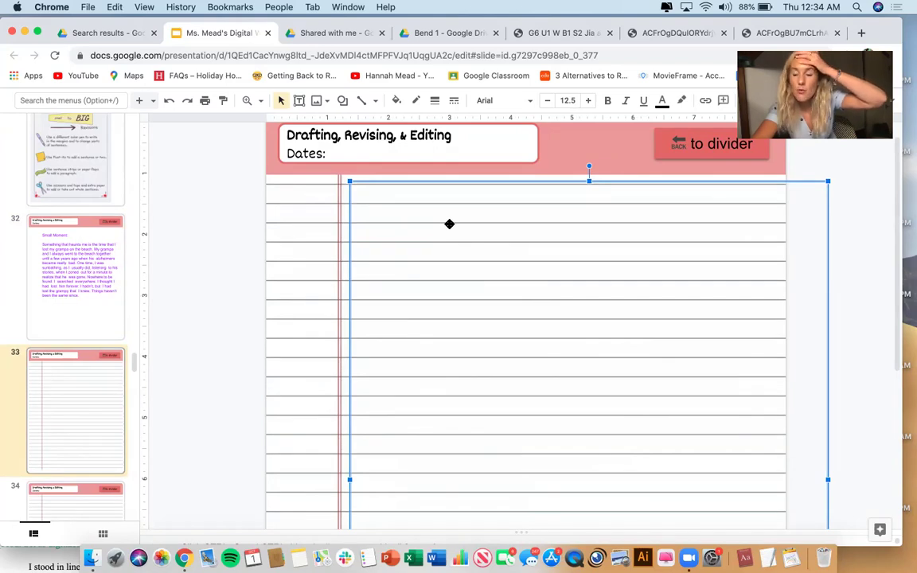
left_click(398, 213)
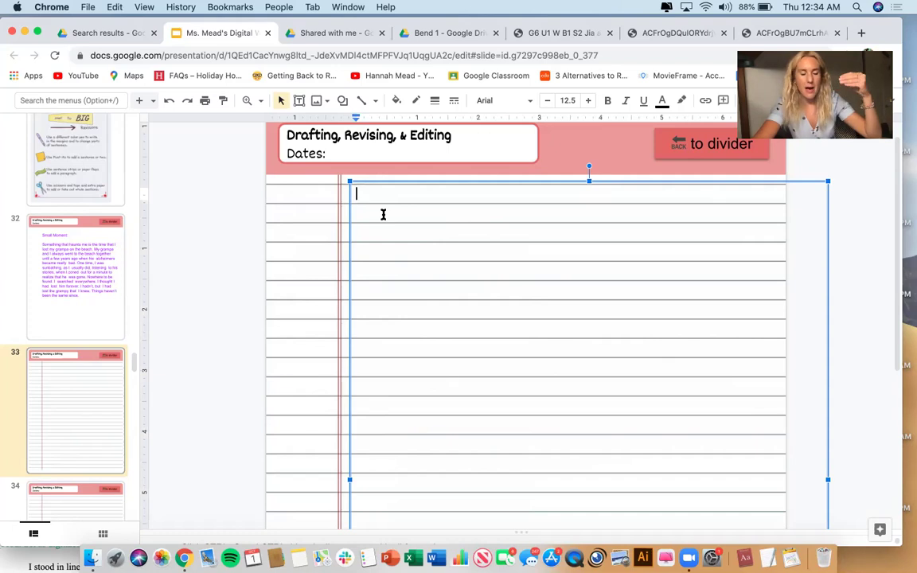
left_click(382, 214)
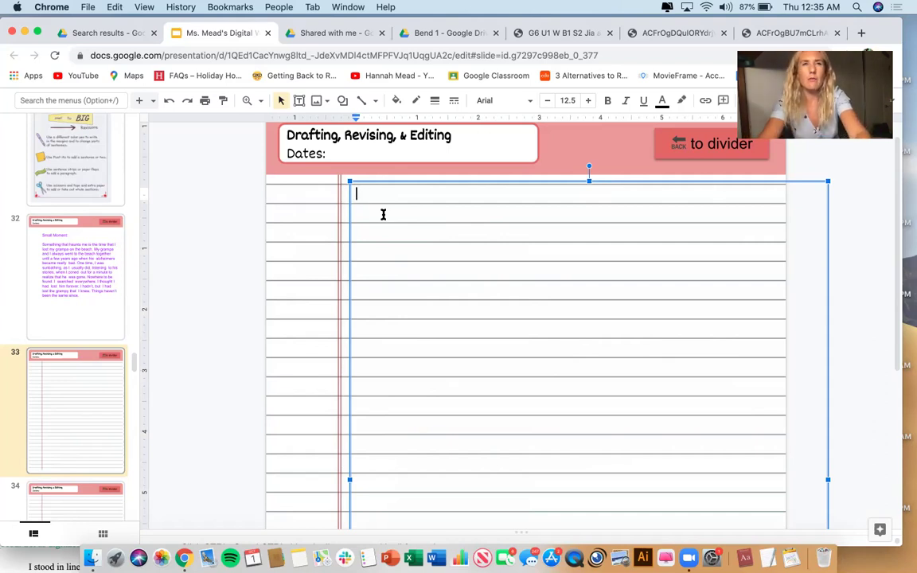
left_click(382, 214)
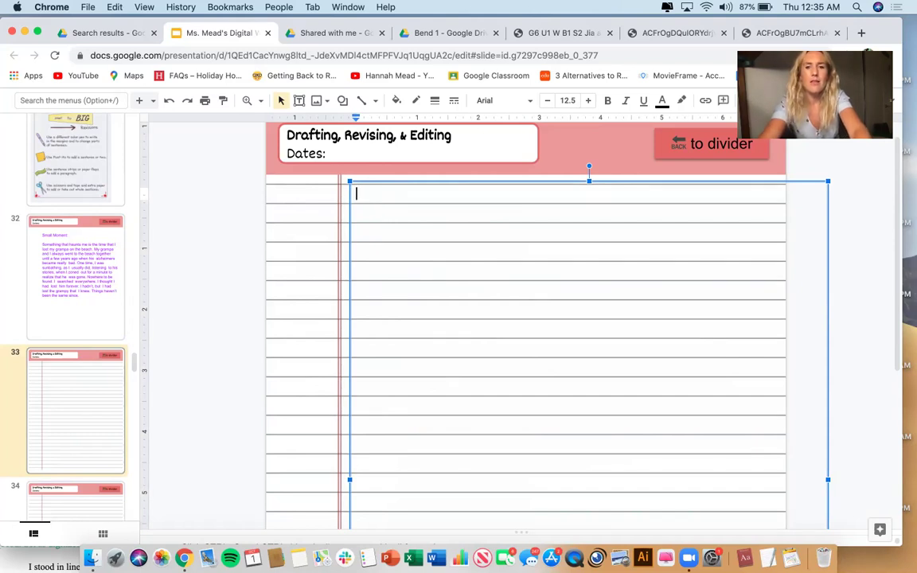
Step: Write the draft's opening sentence on the lined page: "The sun felt warm on the skin."
type("The sun fo")
key("BackSpace")
key("BackSpace")
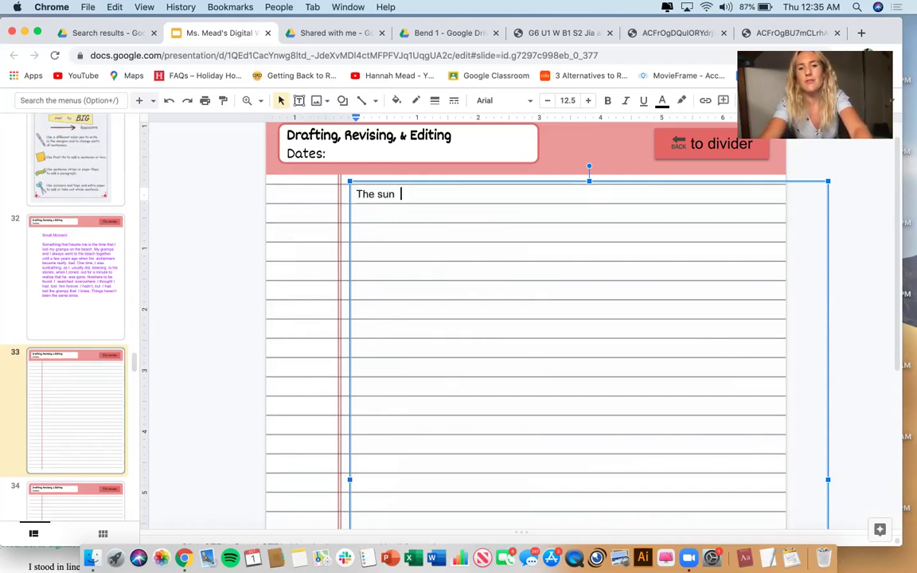
type("felt war,")
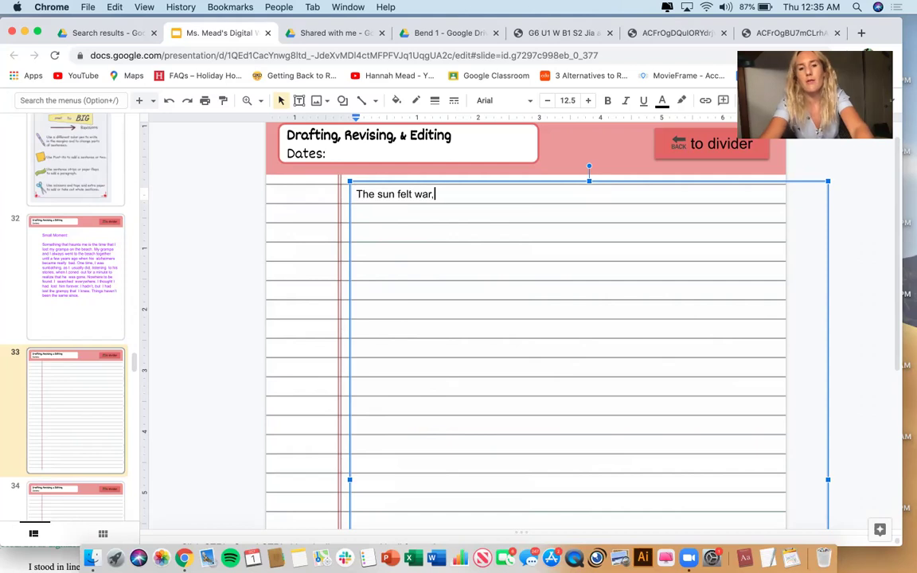
key("BackSpace")
type("m on the")
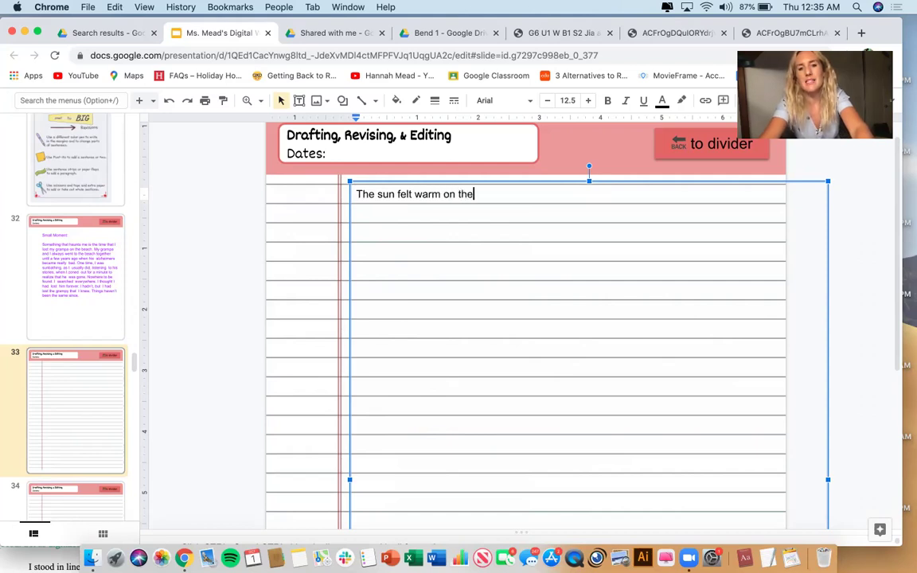
type(" skin.")
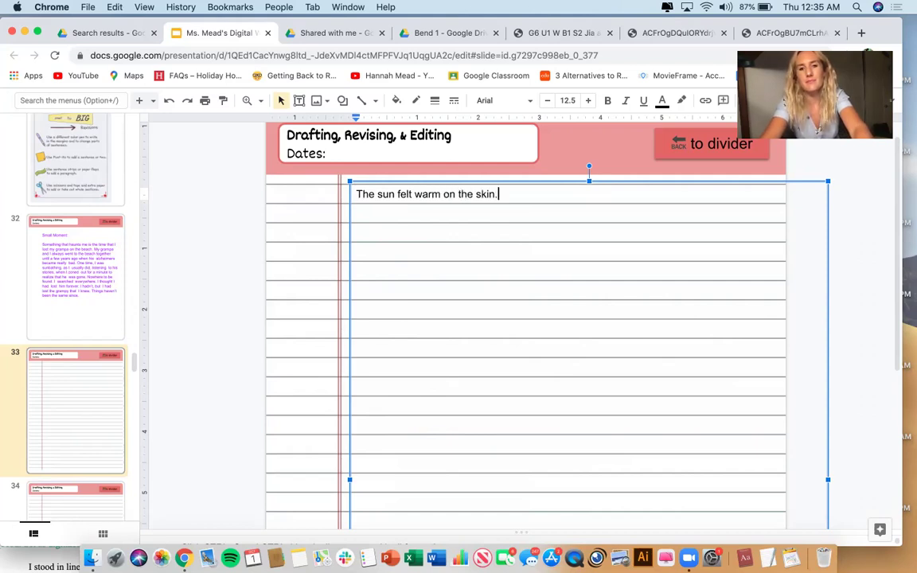
Step: Begin the draft's second sentence with "I took a deep breath in,"
type(" I took a ")
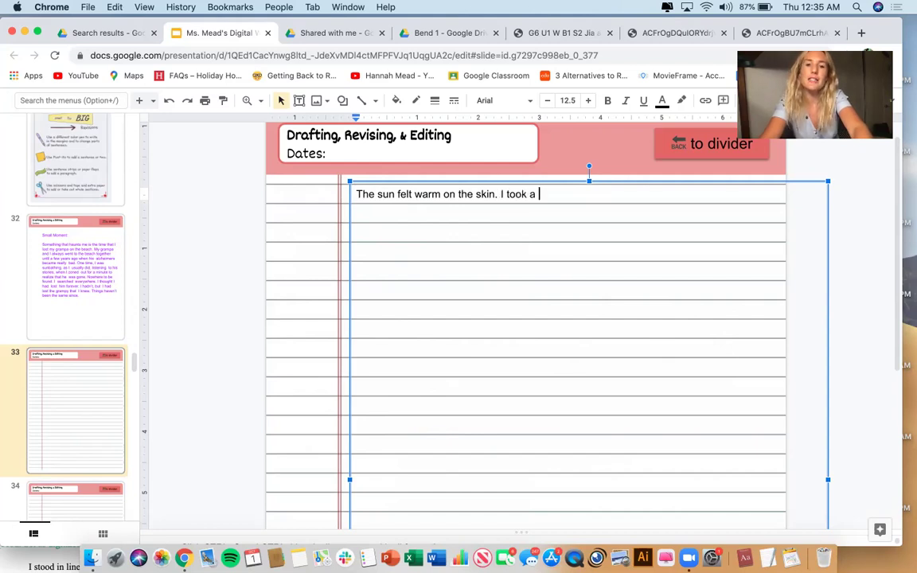
type("deep breath in")
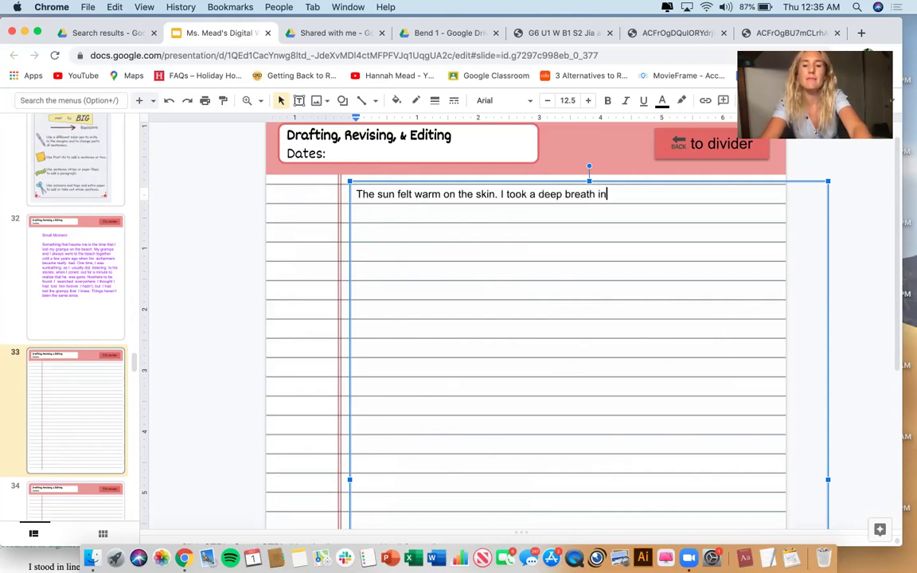
type(", sal")
key("BackSpace")
key("BackSpace")
key("BackSpace")
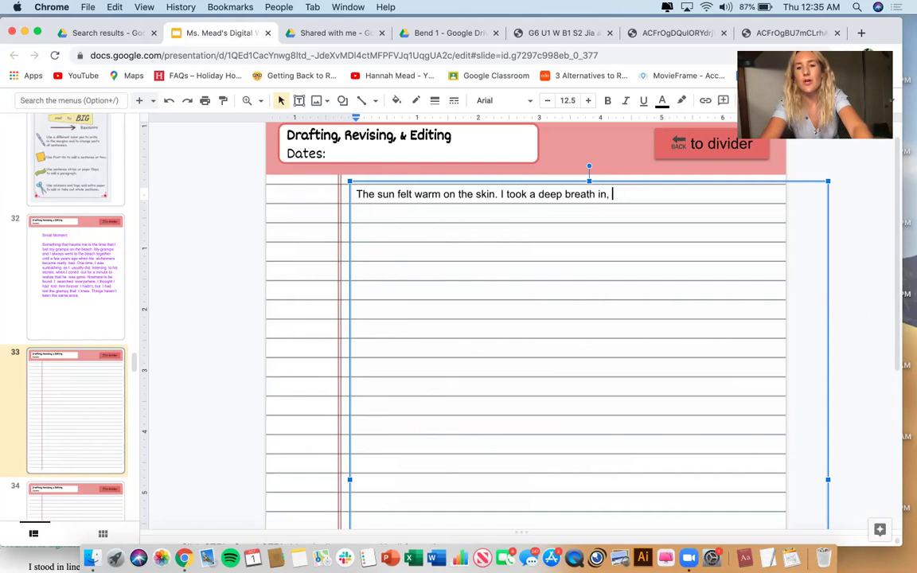
Step: Continue the second sentence with "the salty air filled my lungs"
type("the air")
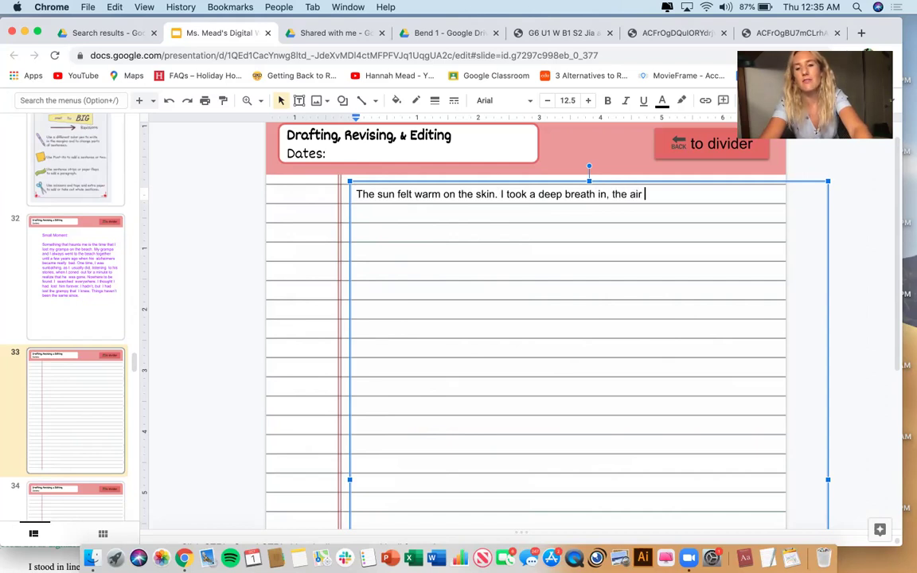
key("BackSpace")
key("BackSpace")
key("BackSpace")
key("BackSpace")
type("salty air filled ")
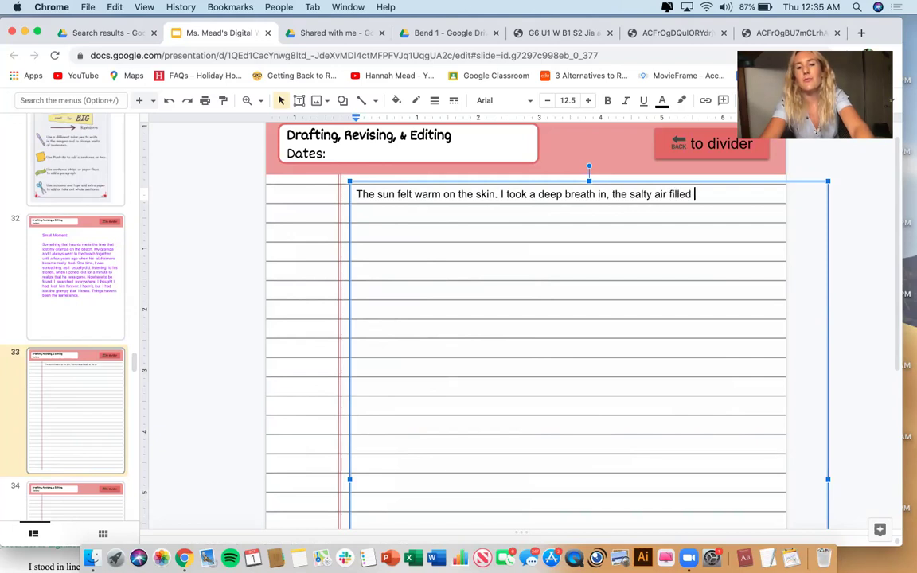
type("my lungs")
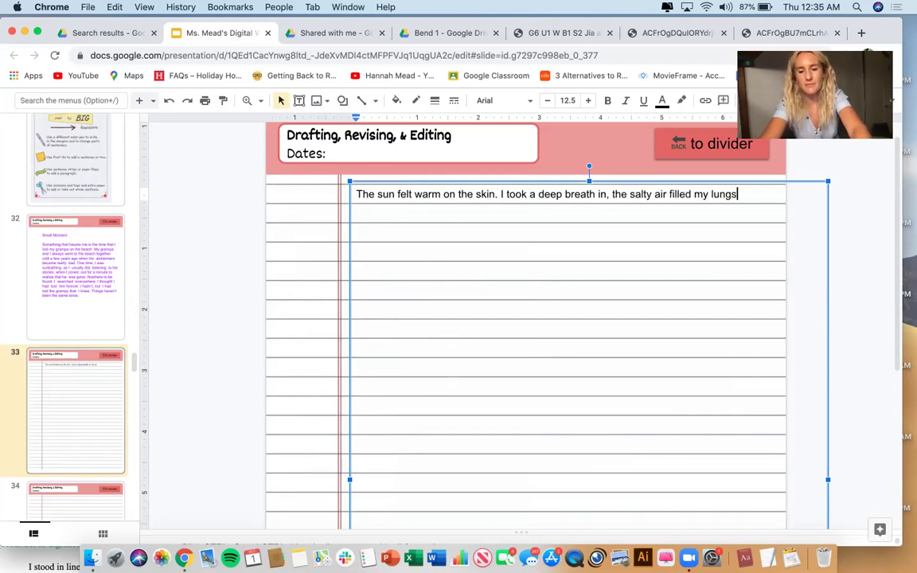
Step: End the draft's second sentence with a period after "filled my lungs"
type(", loo")
key("BackSpace")
key("BackSpace")
key("BackSpace")
key("BackSpace")
key("BackSpace")
type(".")
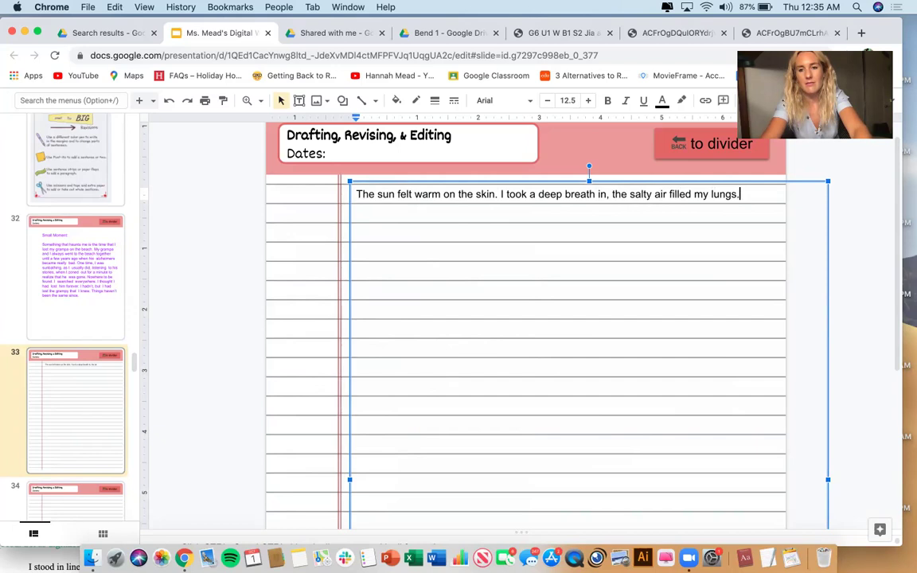
Step: Add the sentence "I exhaled, refreshed." to the draft on the lined page
type(" I  exhaled,")
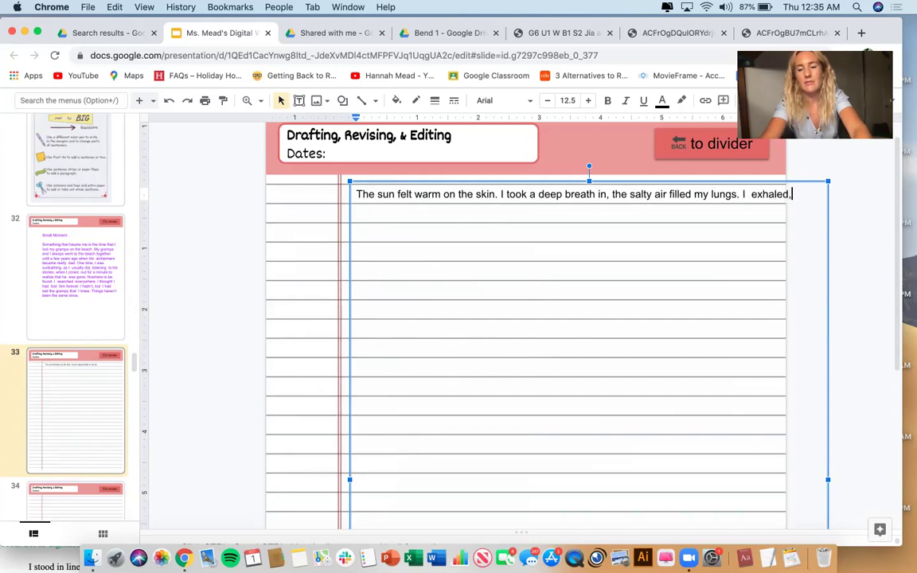
type(" re")
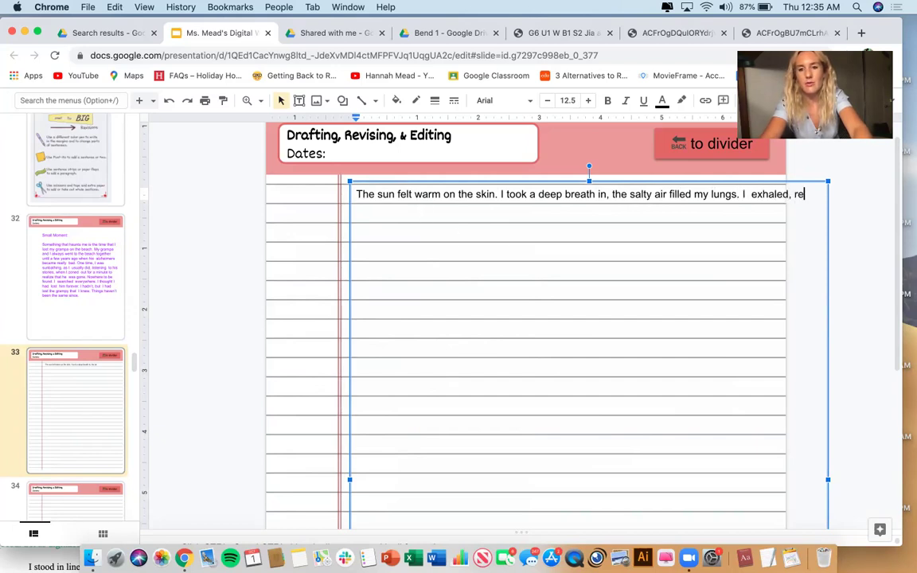
type("fres")
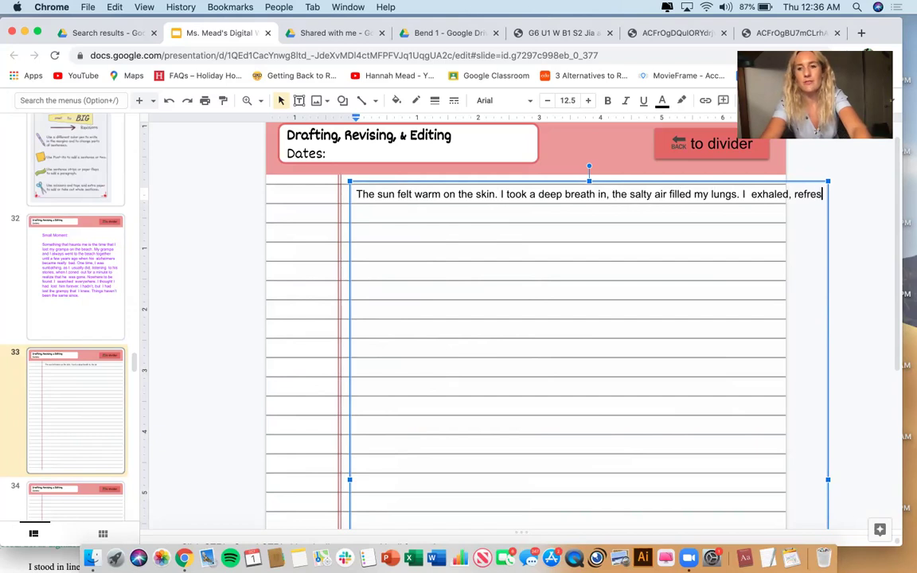
type("hed.")
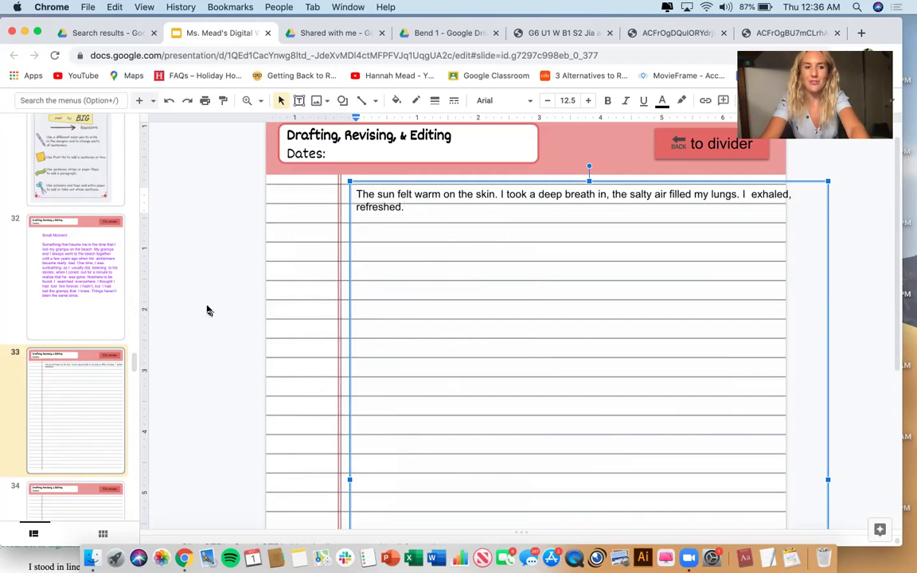
Step: Check the Small Moment entry on slide 32, and shift the draft text box on slide 33 to fit within the page's edge
left_click(59, 284)
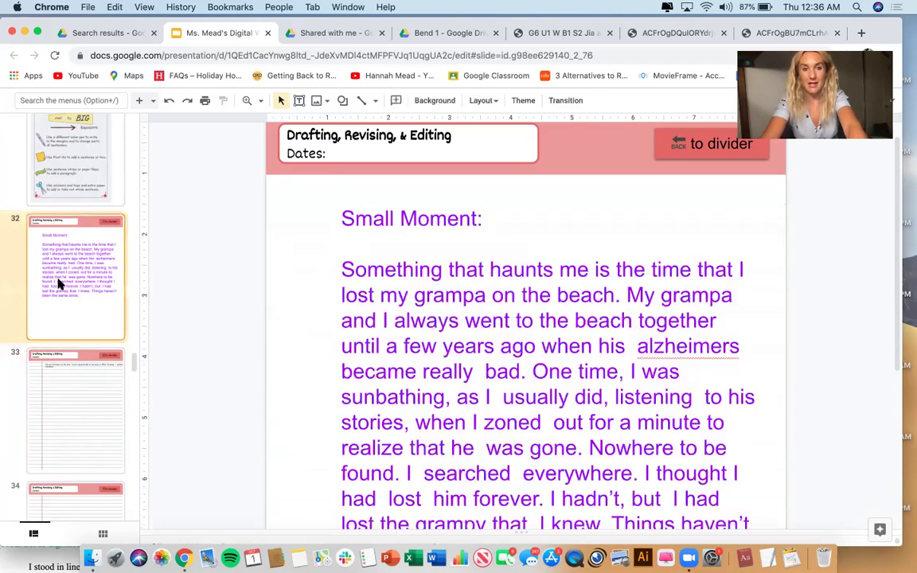
left_click(103, 387)
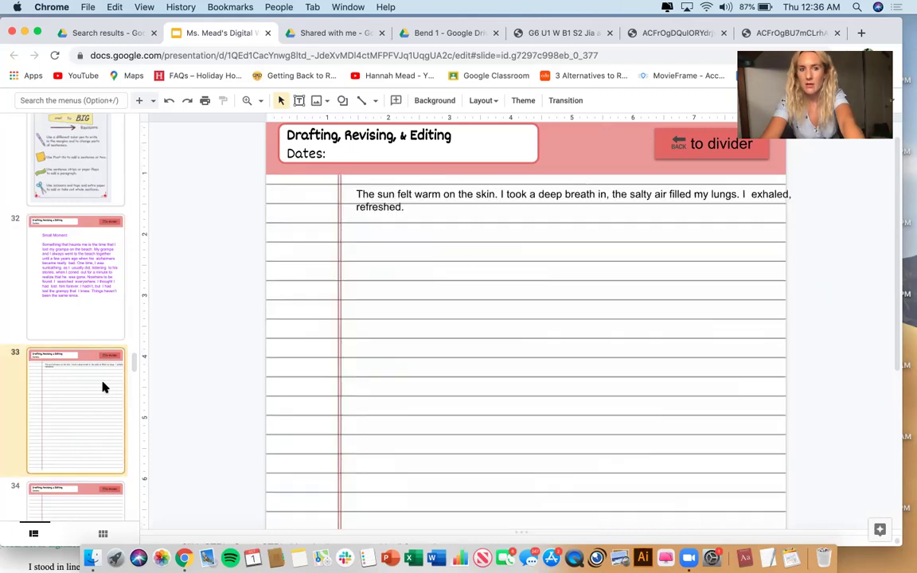
left_click(800, 243)
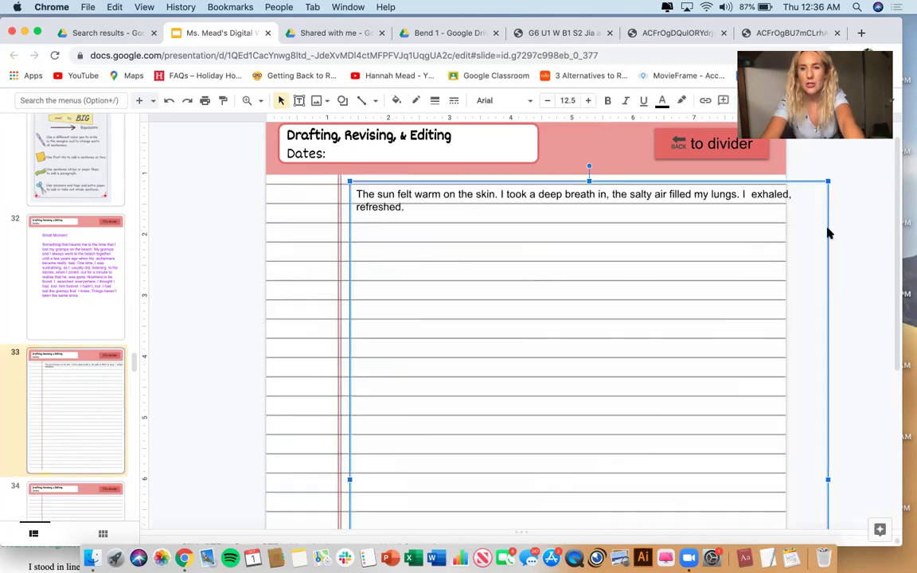
left_click_drag(828, 233, 745, 180)
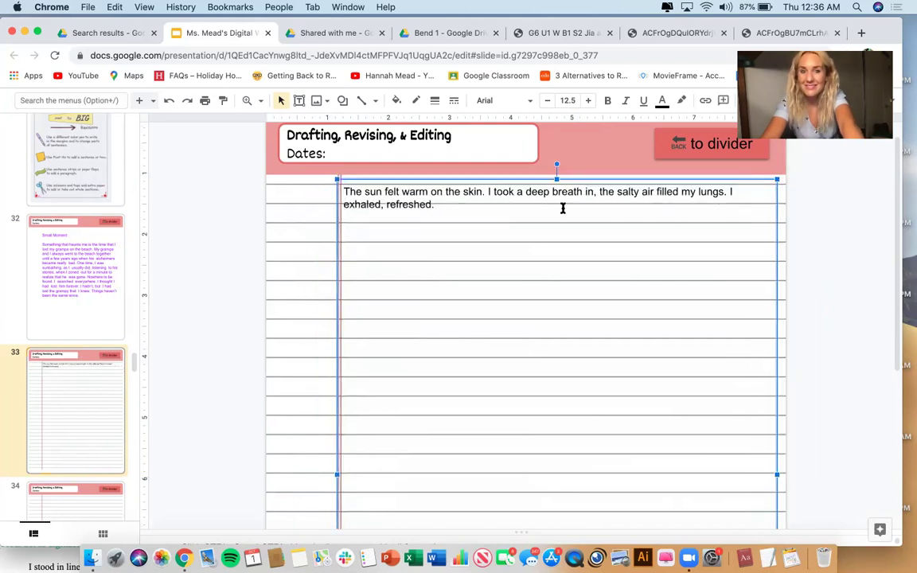
Step: Nudge the draft text box slightly down on the page so its top edge meets the first ruled line
left_click(438, 203)
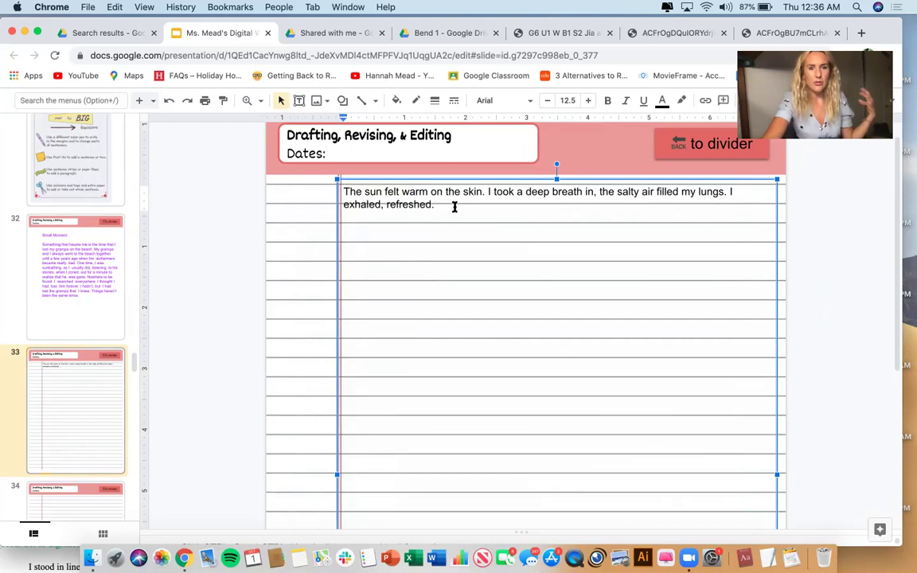
left_click(343, 204)
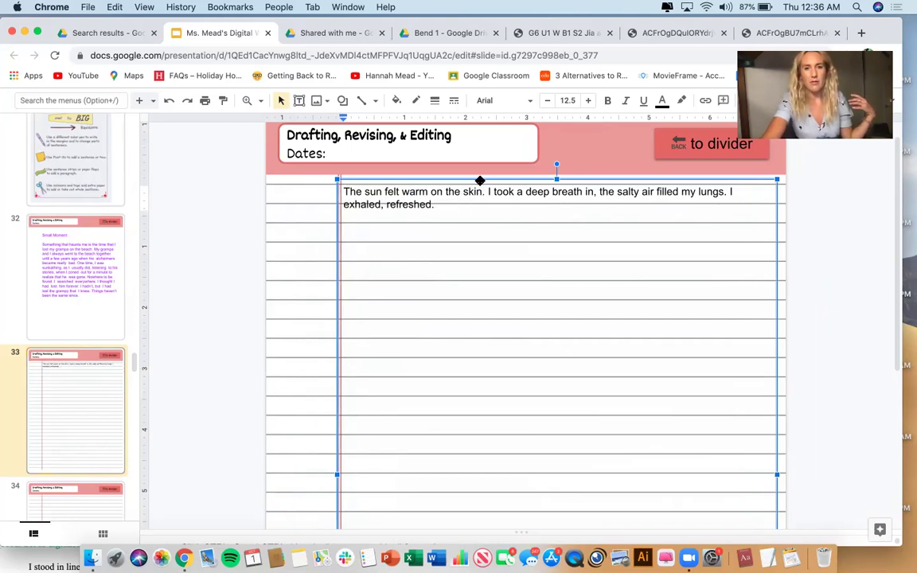
scroll(480, 181, "down", 3)
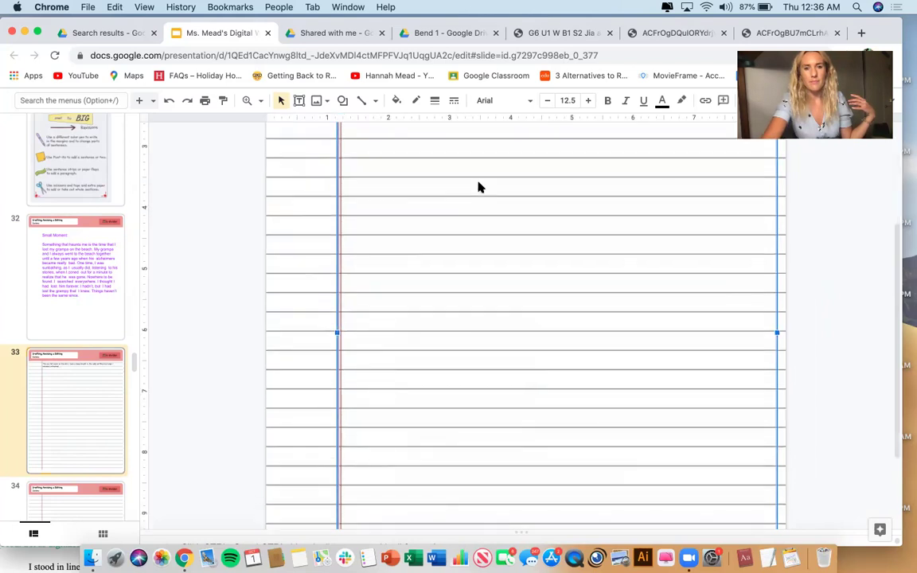
scroll(478, 187, "up", 3)
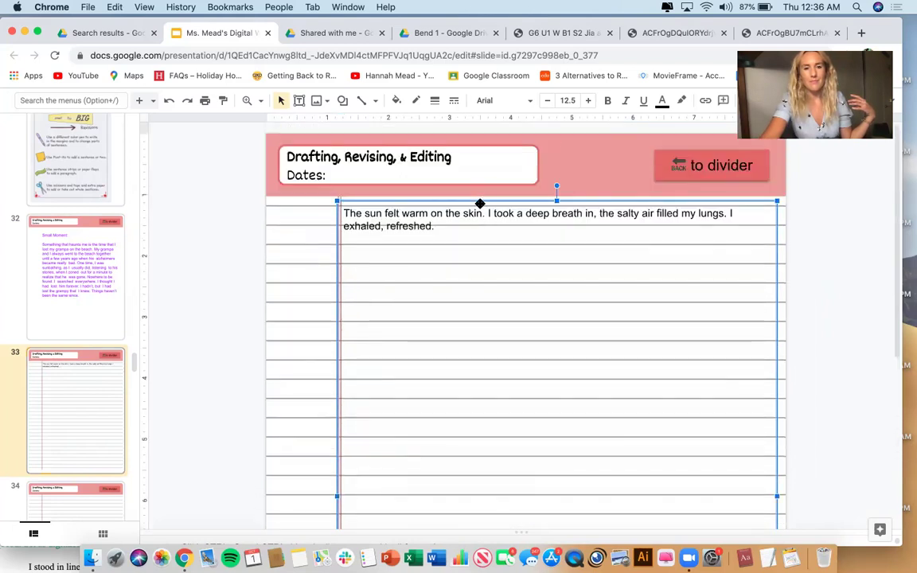
left_click_drag(479, 204, 478, 209)
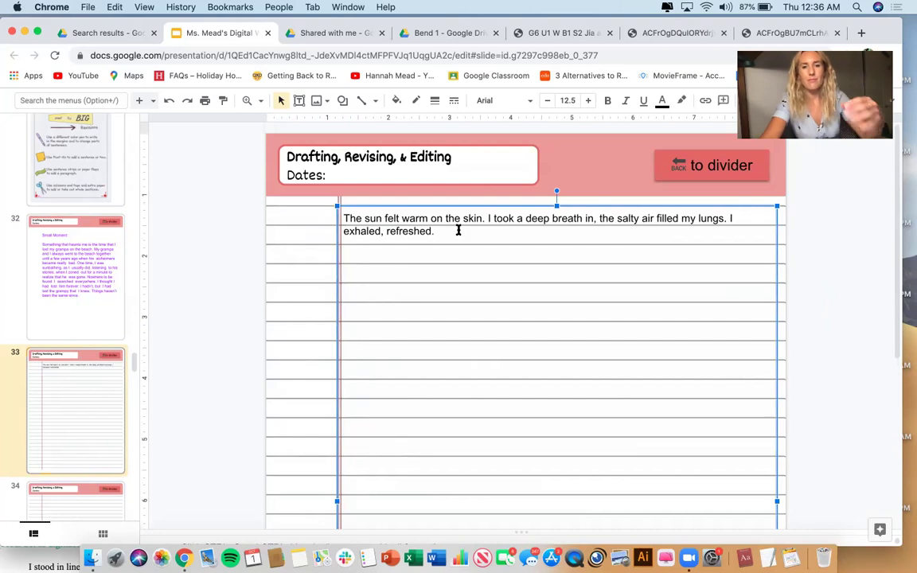
Step: Continue the draft after "refreshed." with the quoted thought "This is just perfect."
left_click(458, 230)
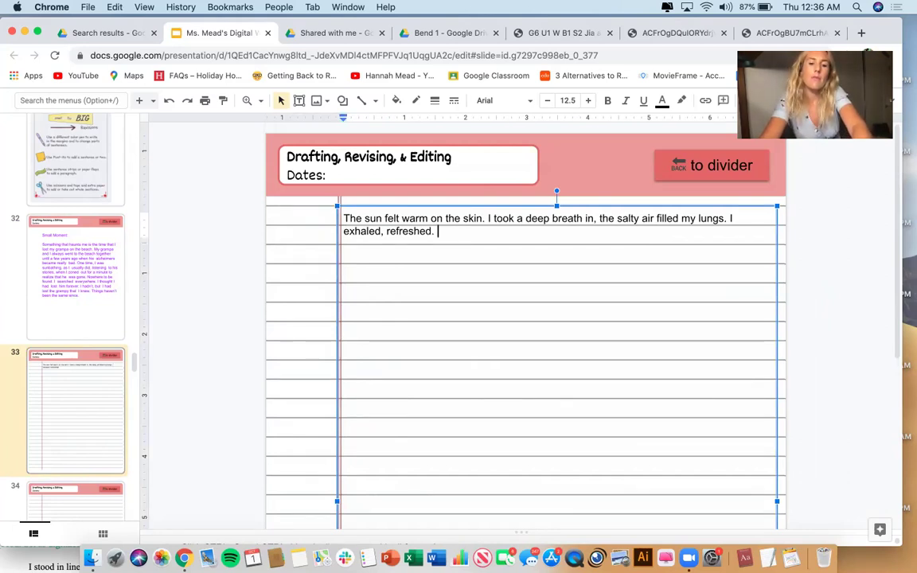
type("\"")
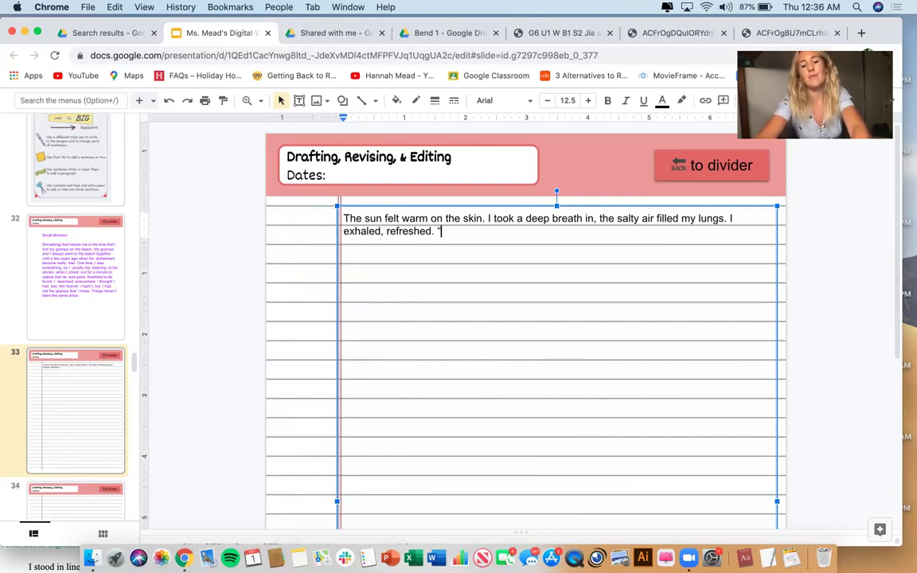
type("This is just p")
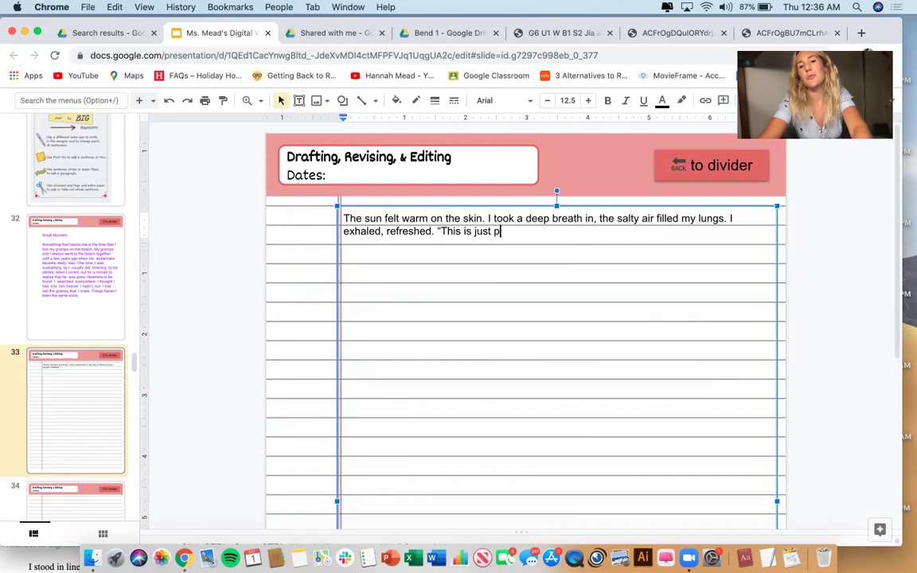
type("erfect.\"")
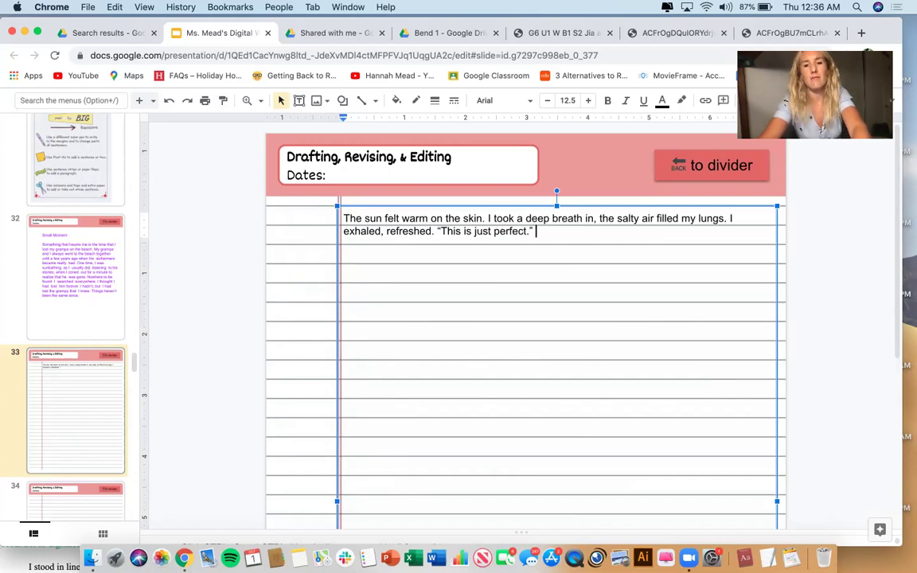
Step: Replace the period inside the quotation with a comma and finish the sentence with "thought to myself."
key("Left")
key("Left")
key("BackSpace")
type(",")
key("Right")
key("Right")
type("thoug")
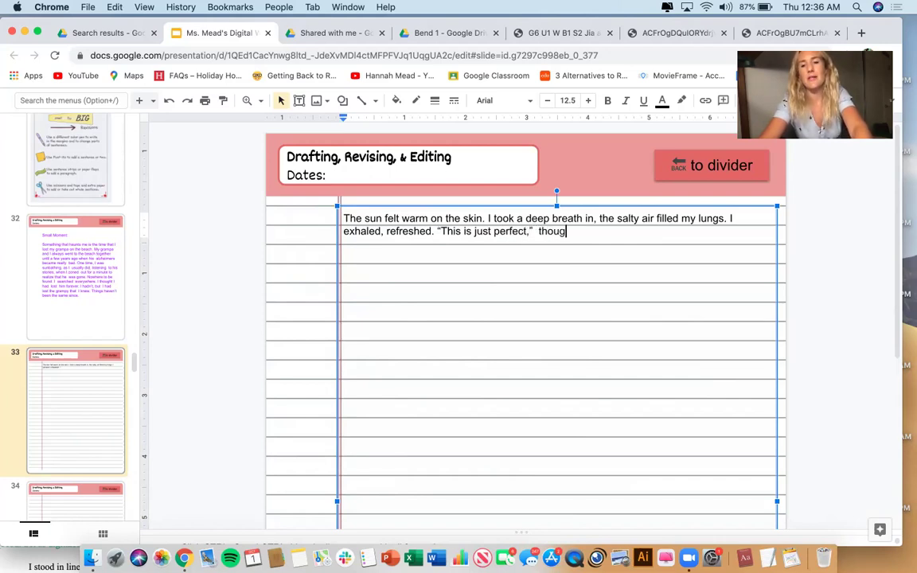
type("ht to mydel")
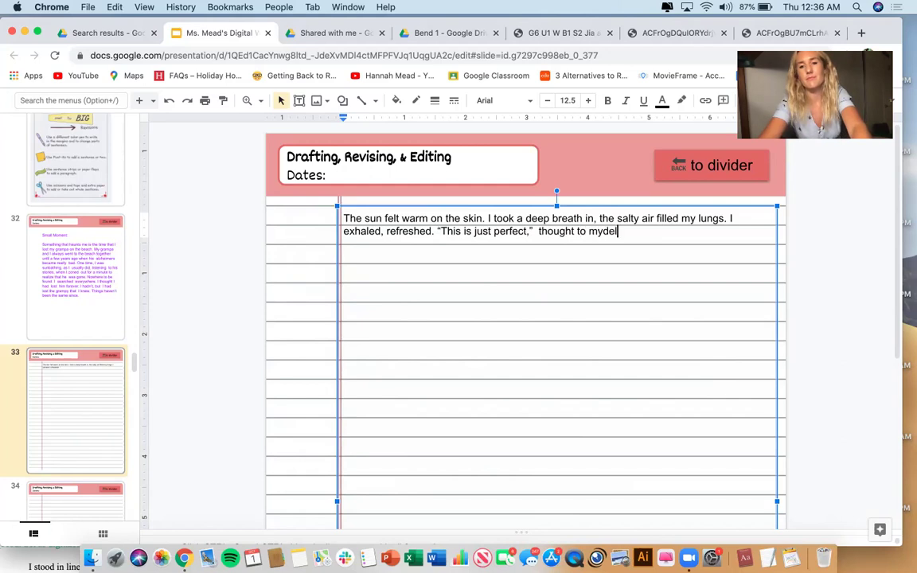
key("BackSpace")
key("BackSpace")
key("BackSpace")
type("self. A")
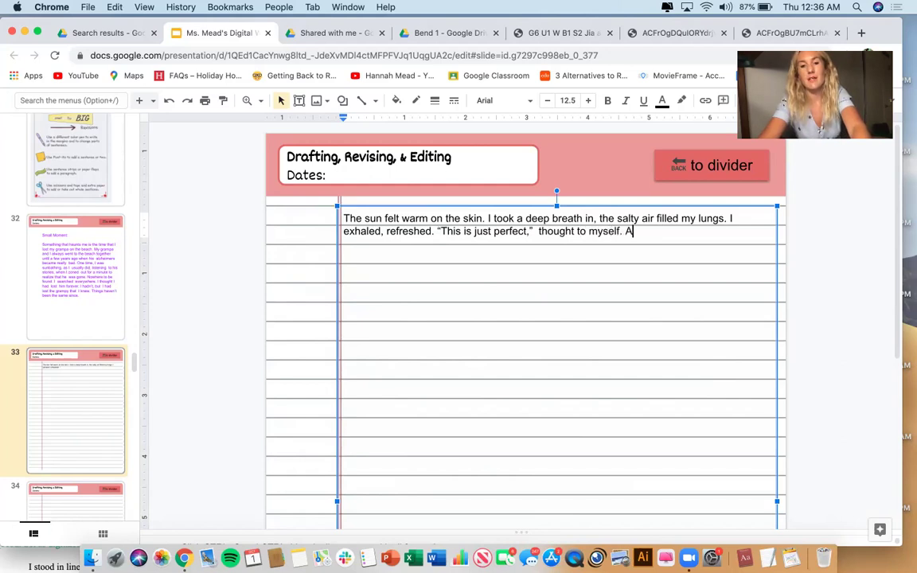
Step: Write the following sentence as "And for a moment, it really was", correcting the misspelled words
type("nd it")
key("BackSpace")
key("BackSpace")
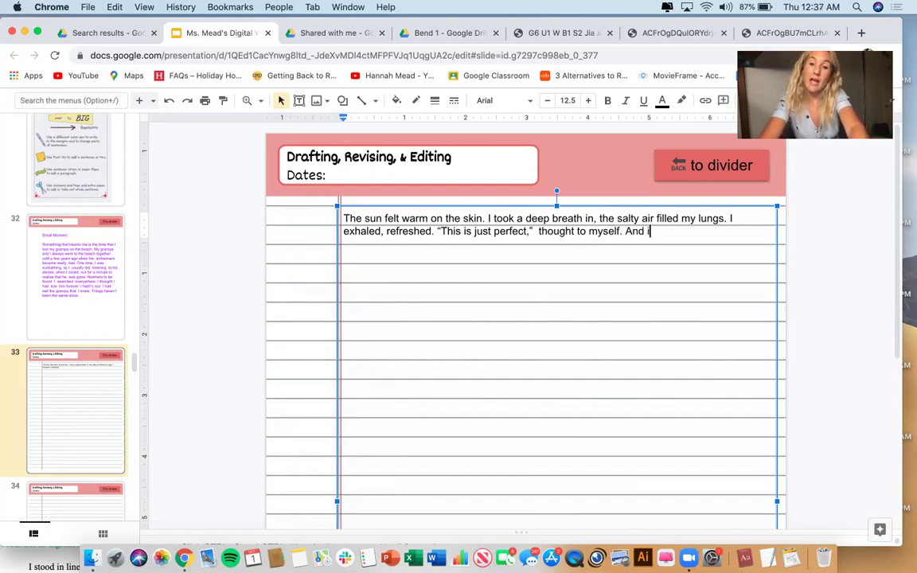
type("fr a")
key("BackSpace")
key("BackSpace")
key("BackSpace")
type("or a moome")
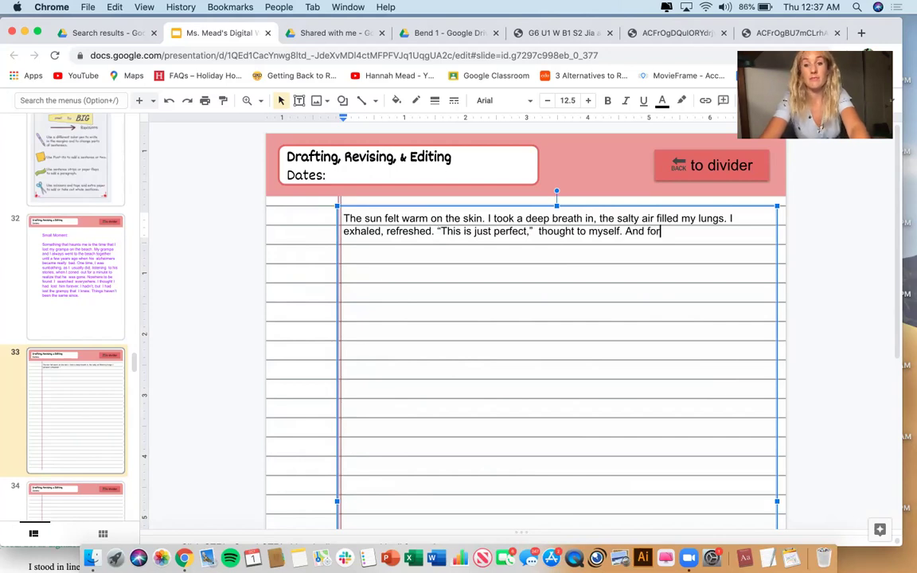
key("BackSpace")
key("BackSpace")
key("BackSpace")
type("m")
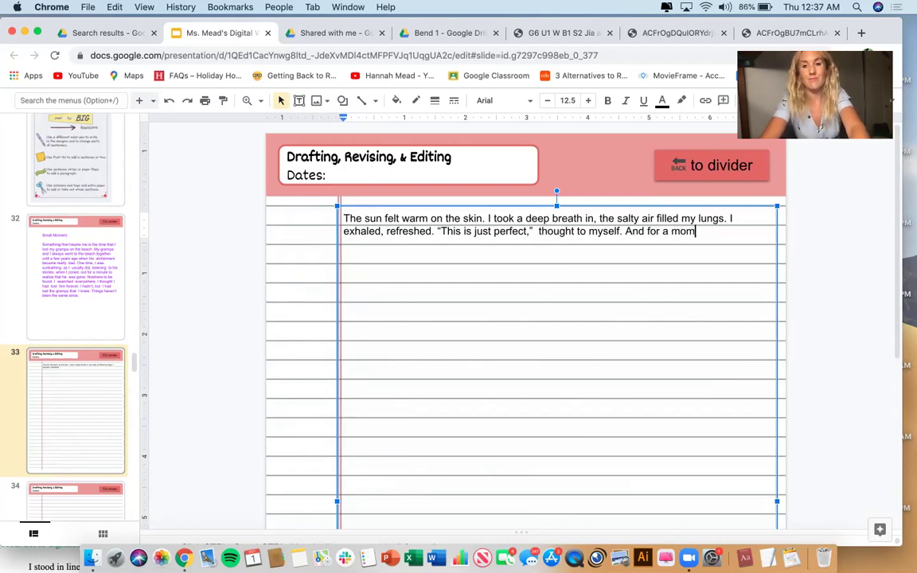
type("ent, it really was")
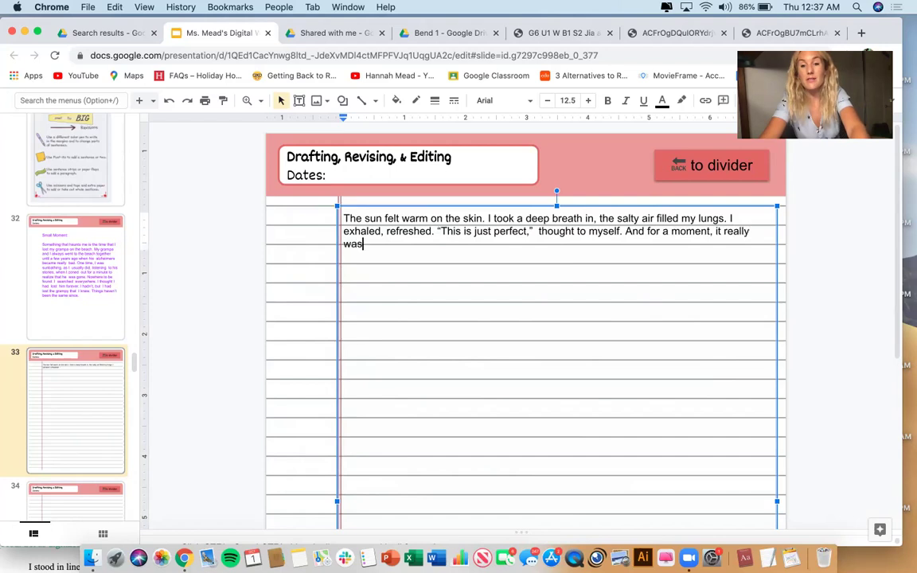
Step: Close that sentence with a period and write "I was on the beach, in my favorite place, with my favorite"
type(". I was on the beach.")
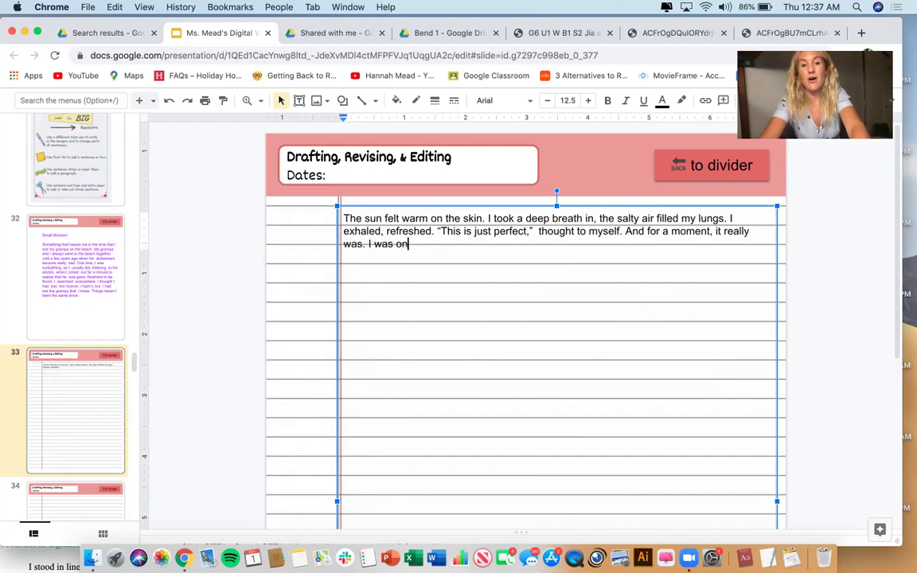
key("BackSpace")
key("BackSpace")
type(", in my favorite.")
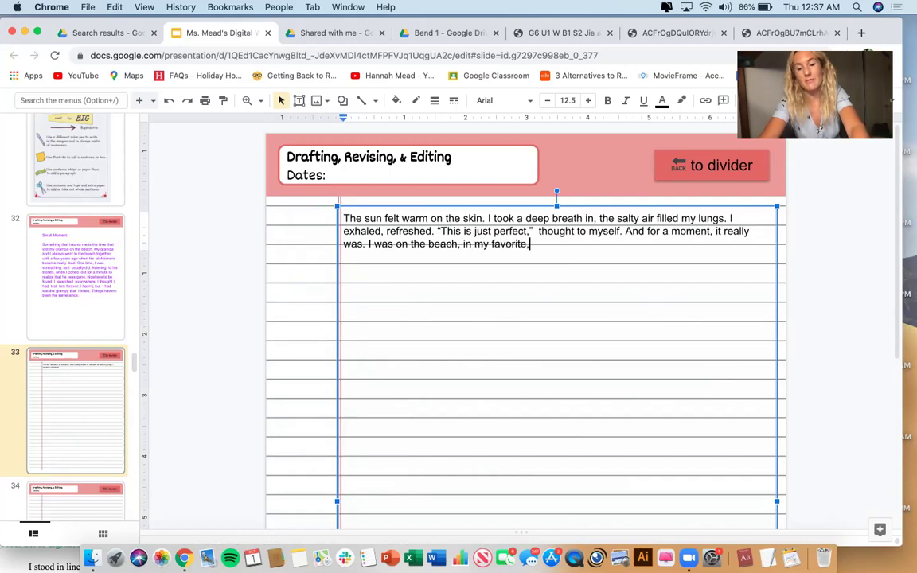
key("BackSpace")
type("place, with my favorite prson")
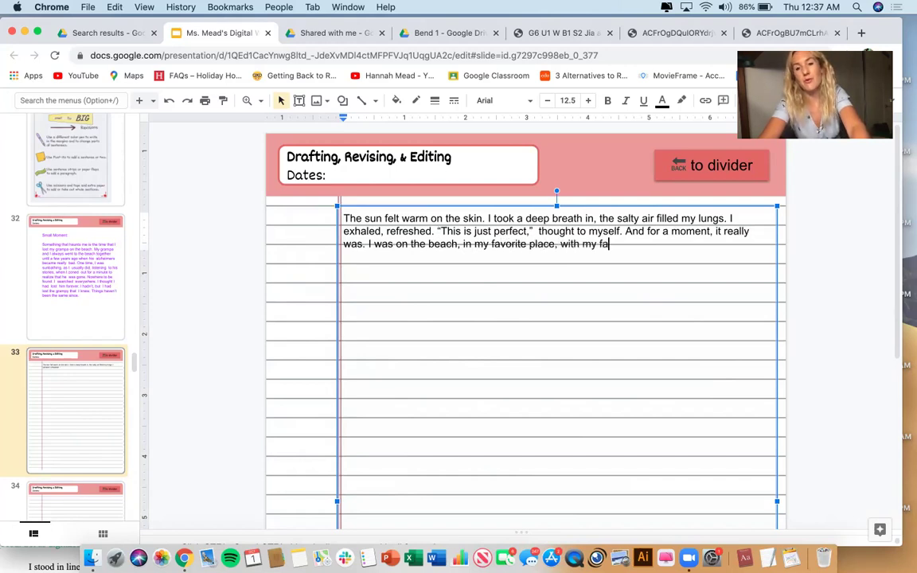
Step: Correct the misspelled last word to "person" and finish the sentence with ", my grampy."
key("BackSpace")
key("BackSpace")
key("BackSpace")
key("BackSpace")
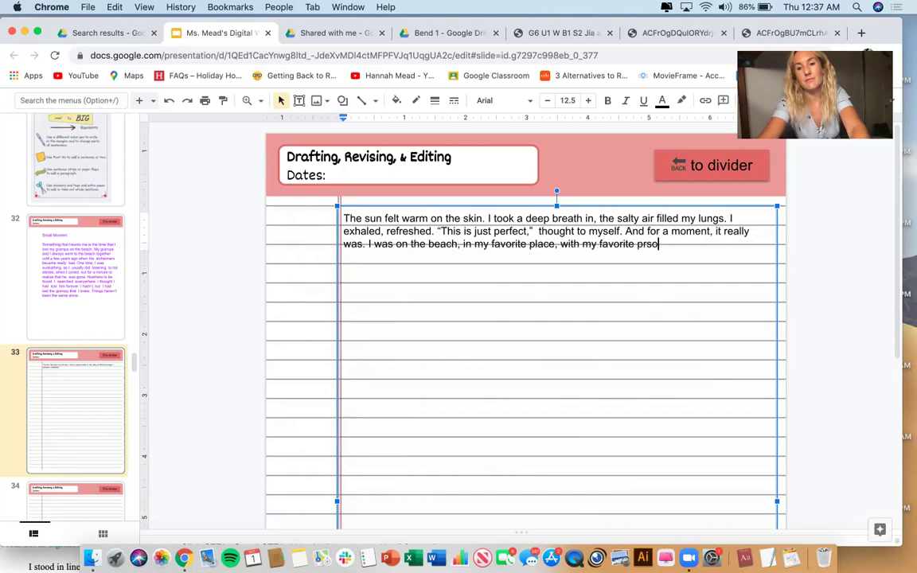
type("ersp")
key("BackSpace")
type("on, my gh")
key("BackSpace")
type("rampy.")
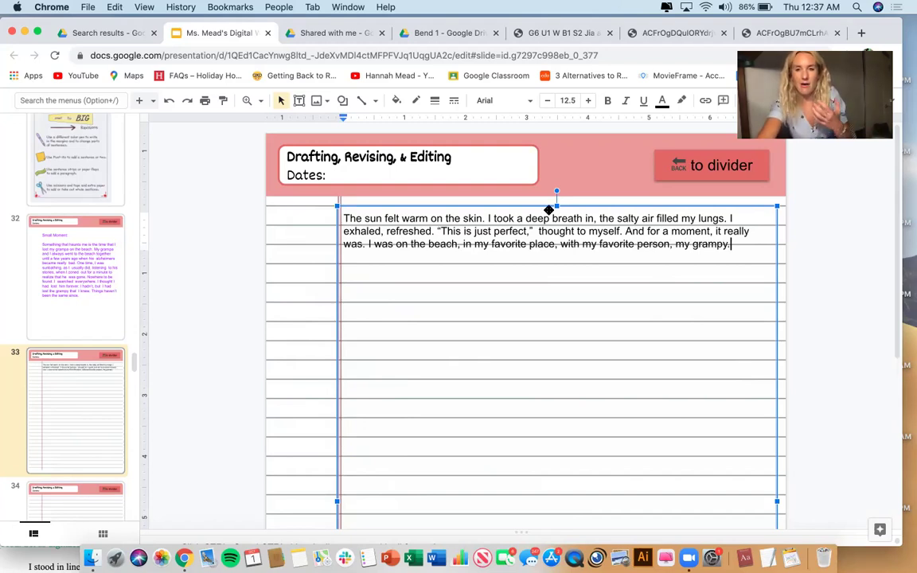
Step: Nudge the draft text box slightly down and start a new paragraph after "my grampy.", leaving a blank line between
scroll(580, 209, "down", 5)
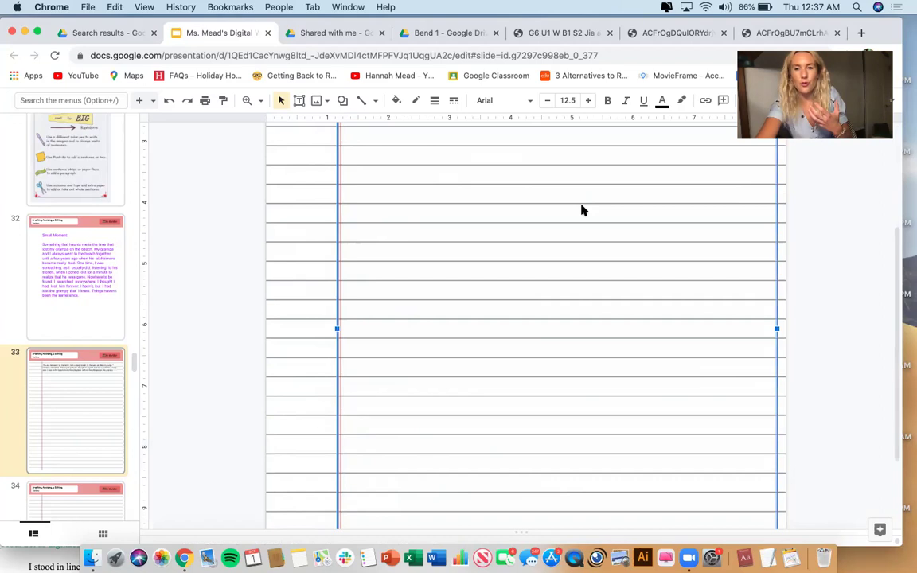
scroll(581, 210, "up", 3)
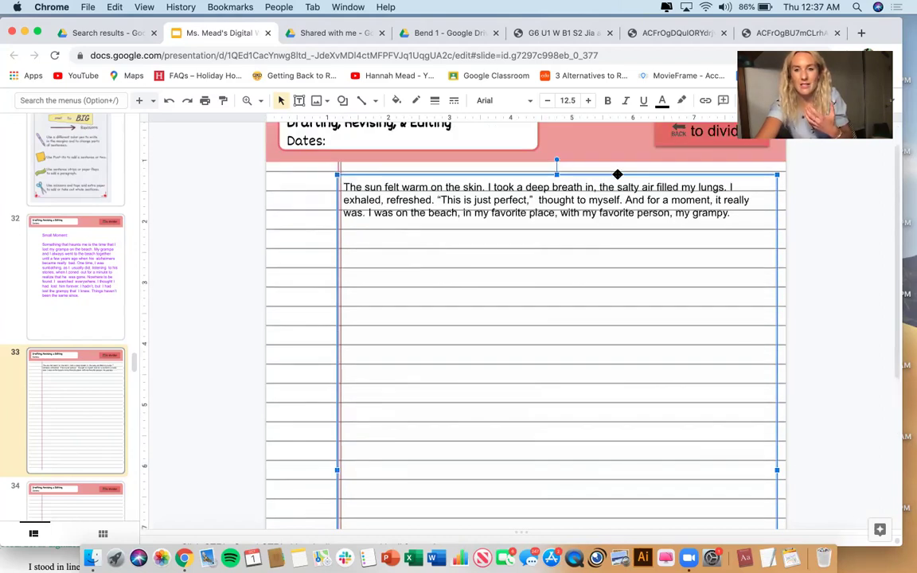
left_click_drag(618, 175, 618, 180)
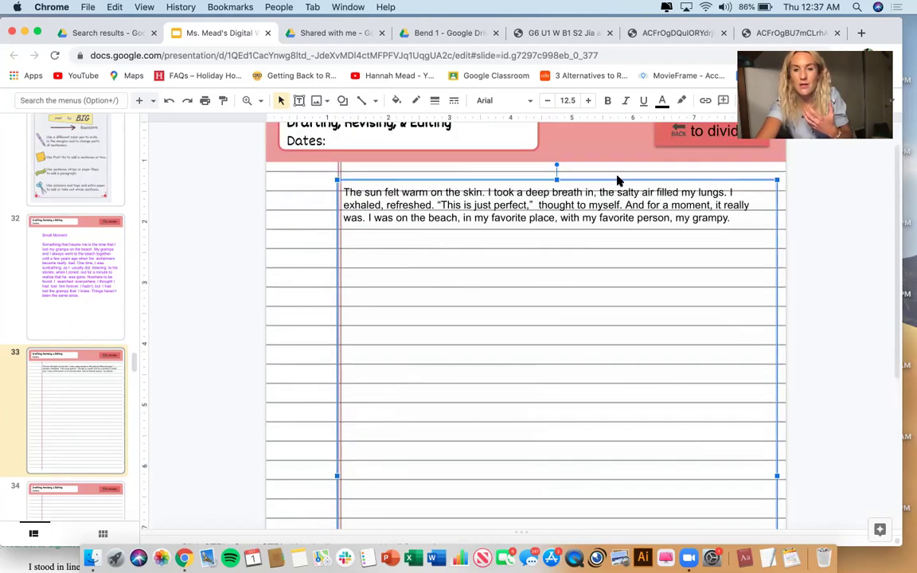
left_click(741, 217)
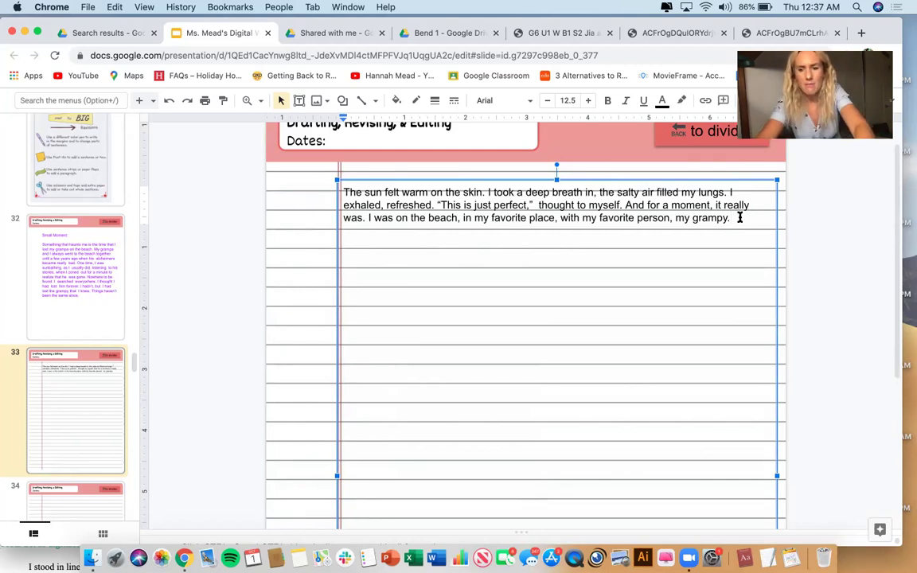
key("Return")
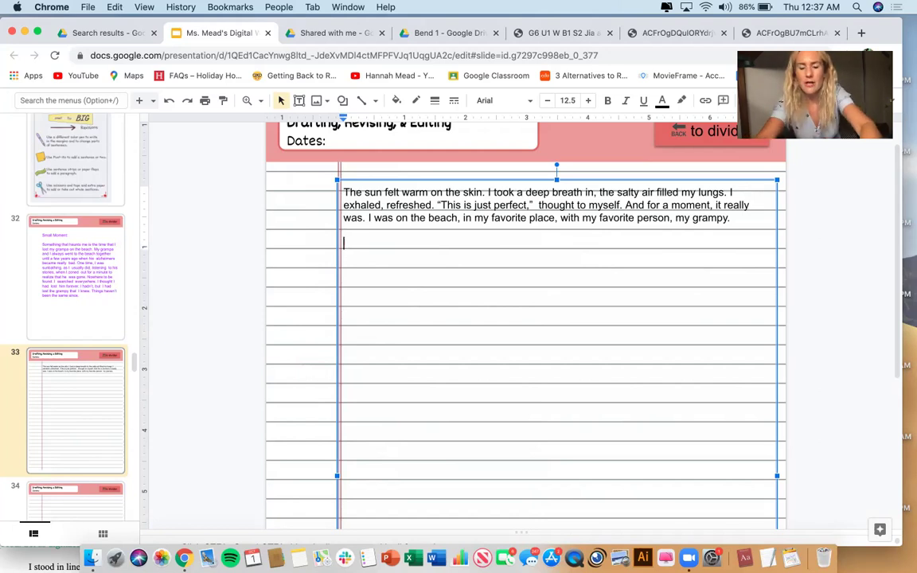
Step: Begin the second paragraph with “Grampy?” I asked, with my eyes still closed, including the quotation marks around the name and the trailing comma
type("\"Gram")
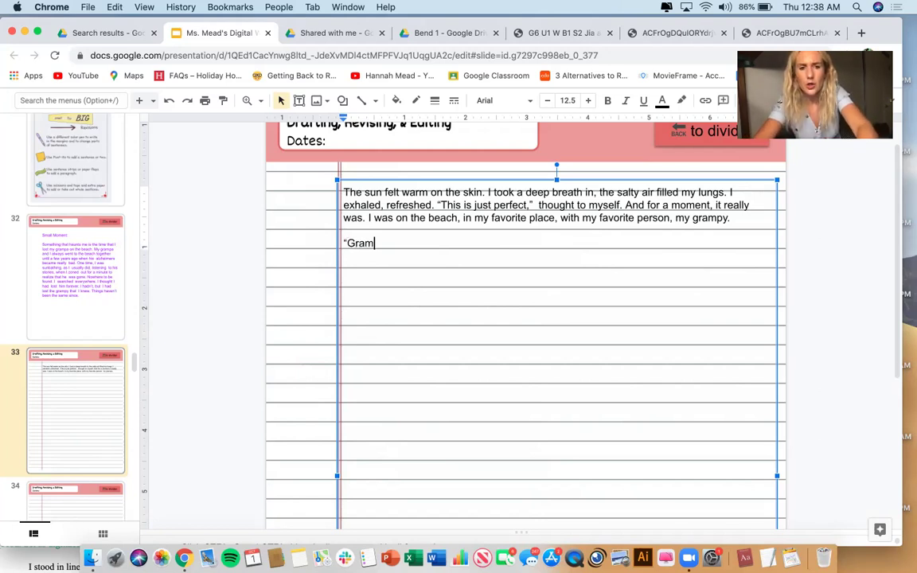
type("py?\" I asked")
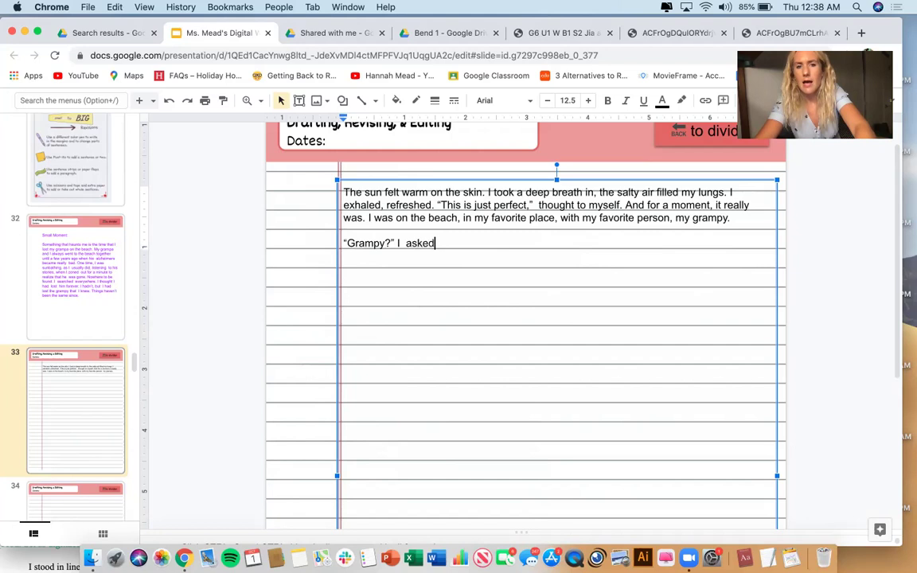
type(", withmo")
key("BackSpace")
key("BackSpace")
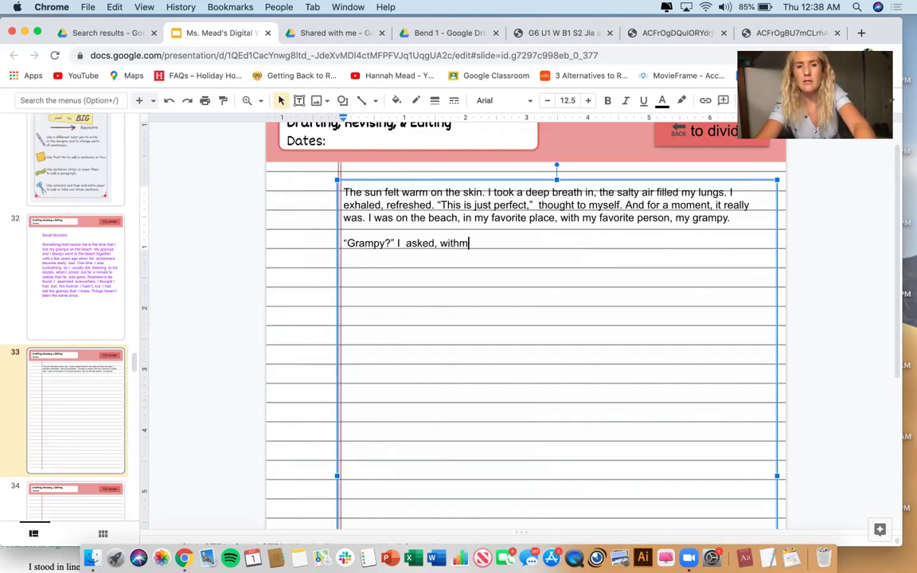
type("my eye")
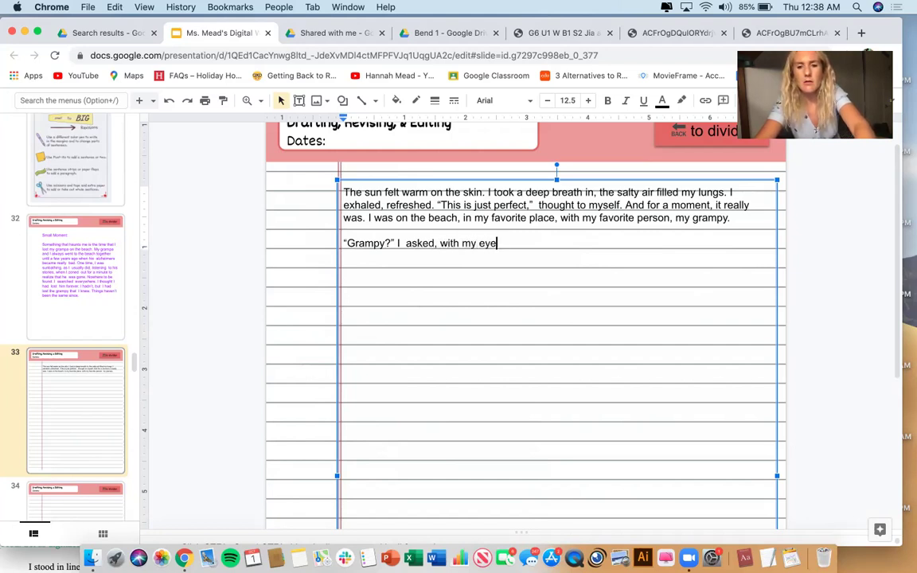
type("s still closed,")
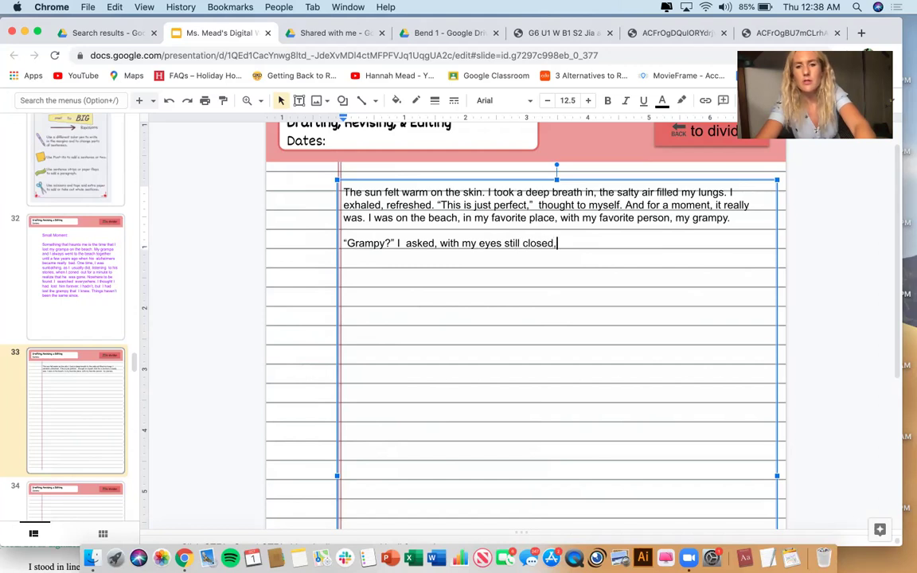
Step: Finish the sentence with "blocking out the sun.", fixing the spacing between "blocking" and "out"
type(" blockingout")
key("BackSpace")
key("BackSpace")
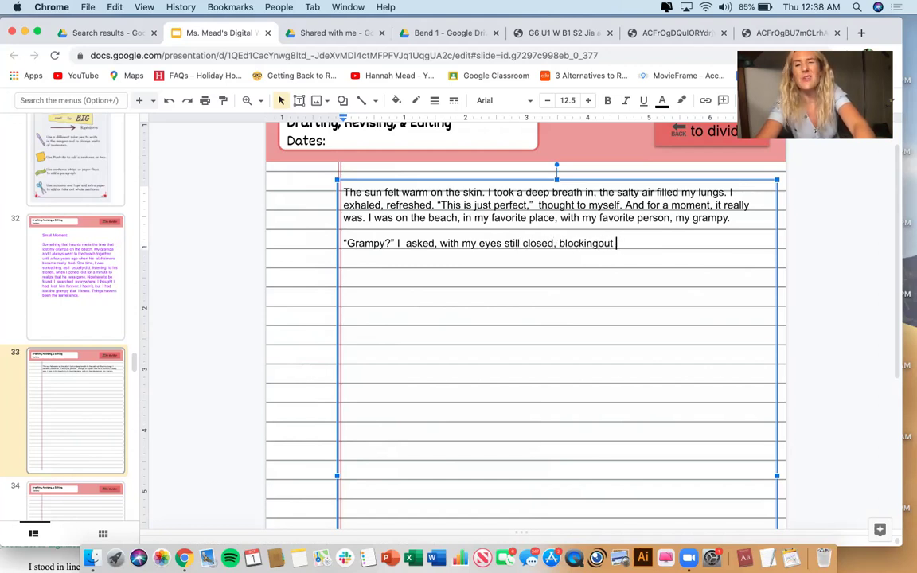
key("BackSpace")
type("out the s")
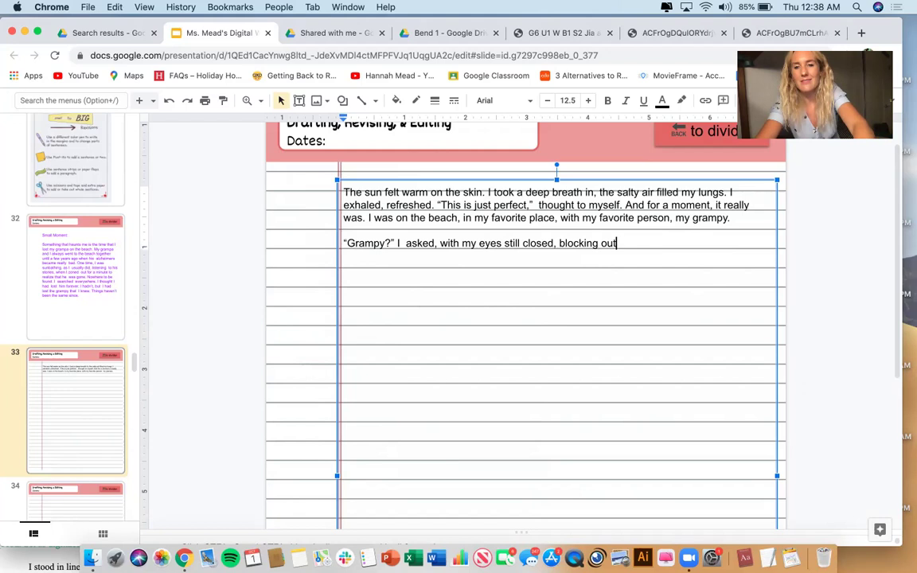
type("un. ")
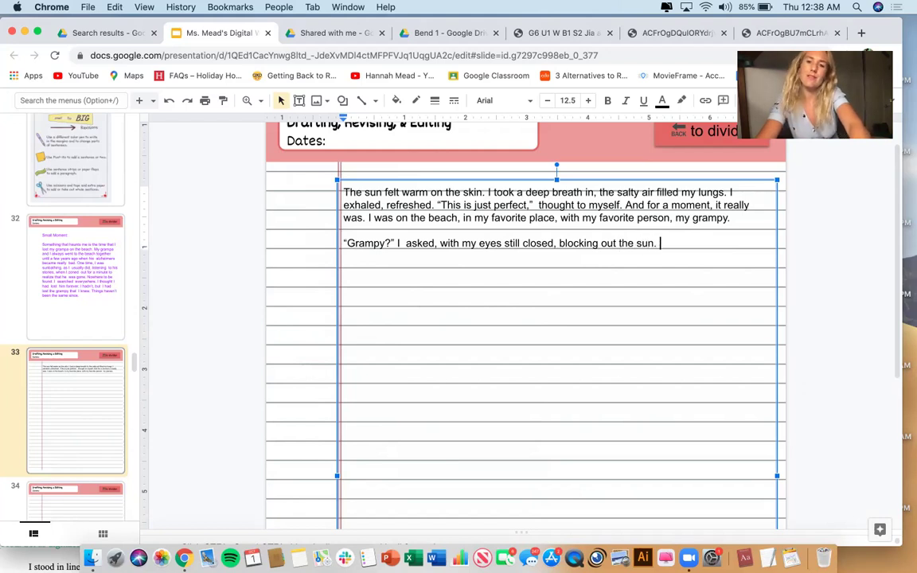
Step: Start the next sentence with "In that moment, I realized", replacing the first attempt at its opening
type("I reali")
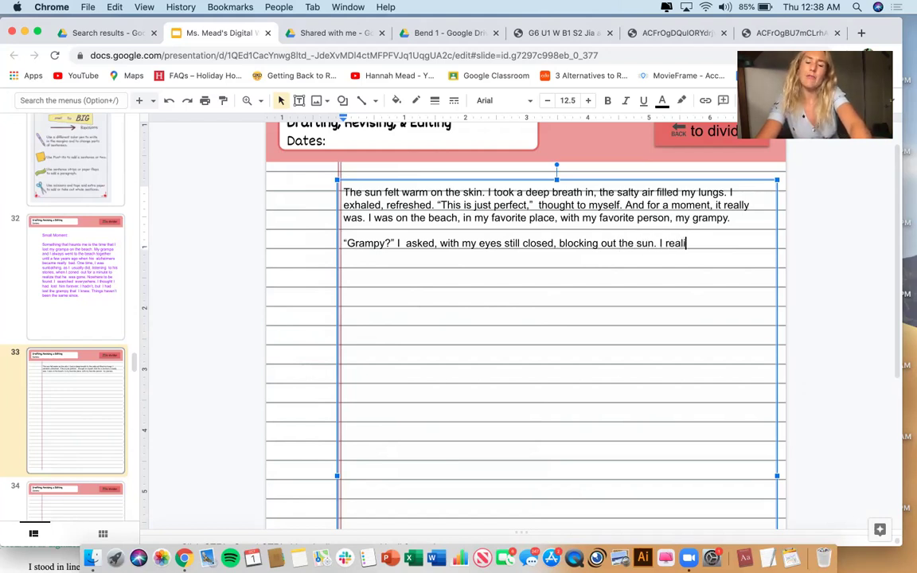
key("BackSpace")
key("BackSpace")
key("BackSpace")
key("BackSpace")
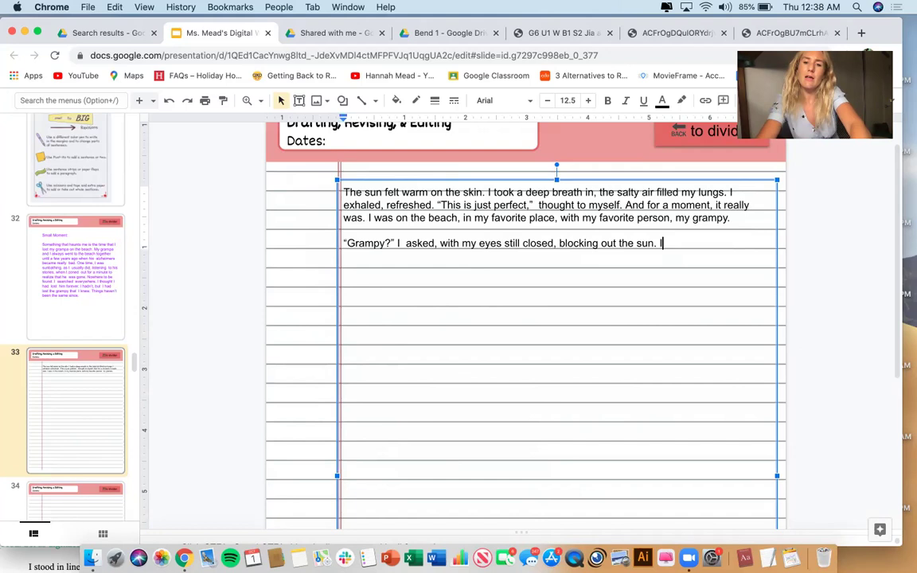
type("n that moment, I real")
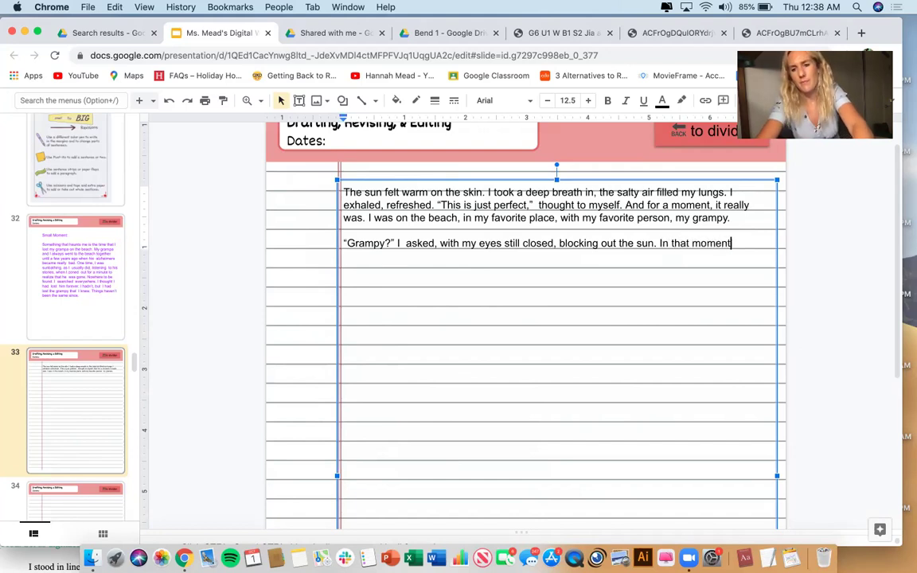
key("BackSpace")
key("BackSpace")
key("BackSpace")
key("BackSpace")
key("BackSpace")
type("r")
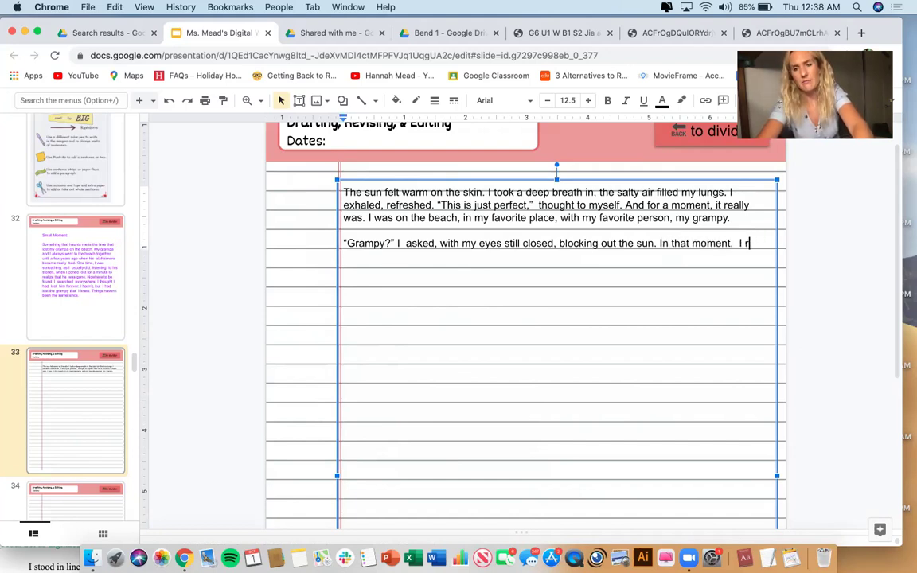
type("ealized. I")
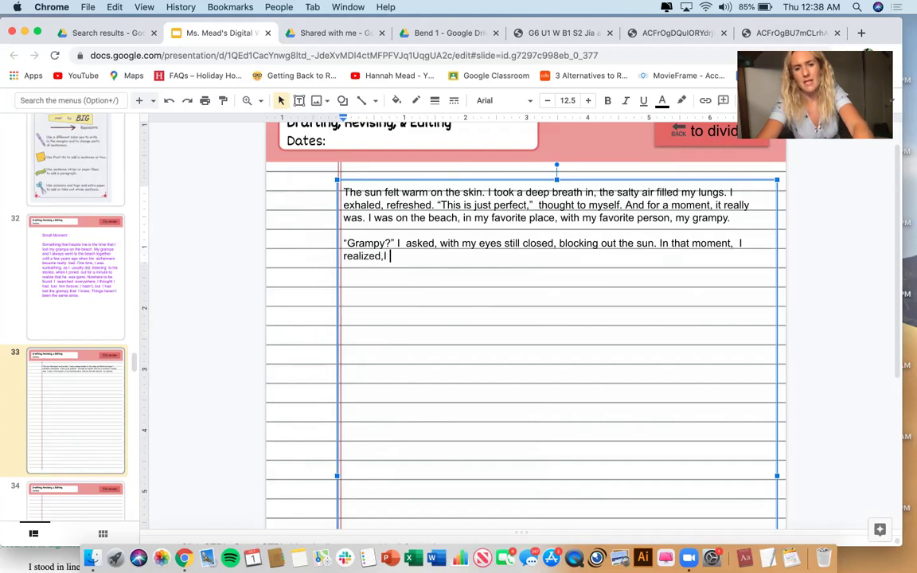
Step: Continue the sentence with ", I hadn't hear him say anything", correcting the punctuation and mistyped letters
key("BackSpace")
key("BackSpace")
key("BackSpace")
type(", I adn")
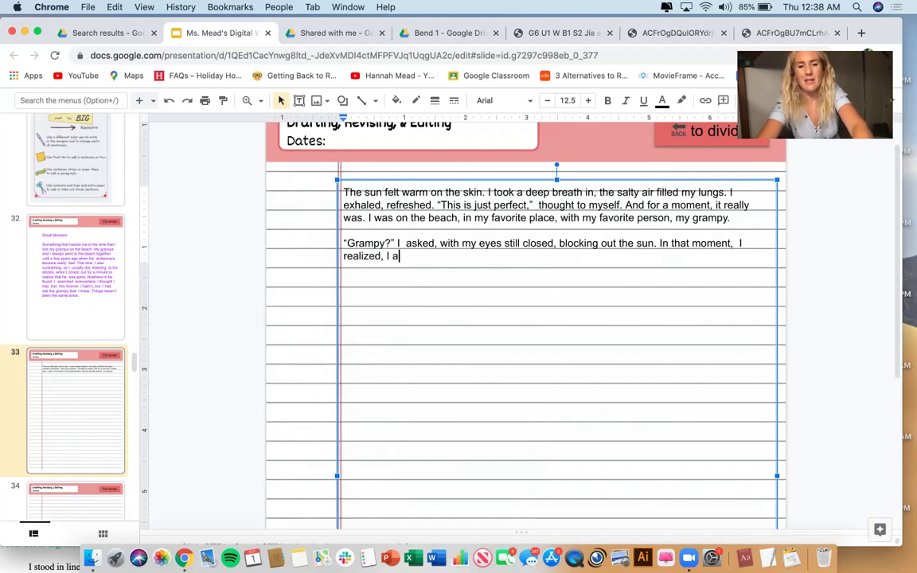
key("BackSpace")
key("BackSpace")
key("BackSpace")
type("hadn't hear him ")
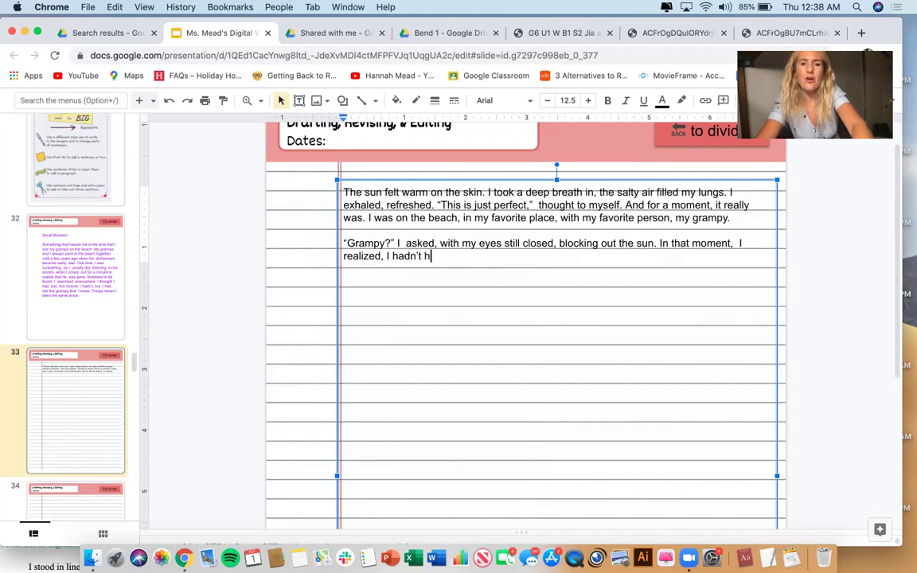
type("s")
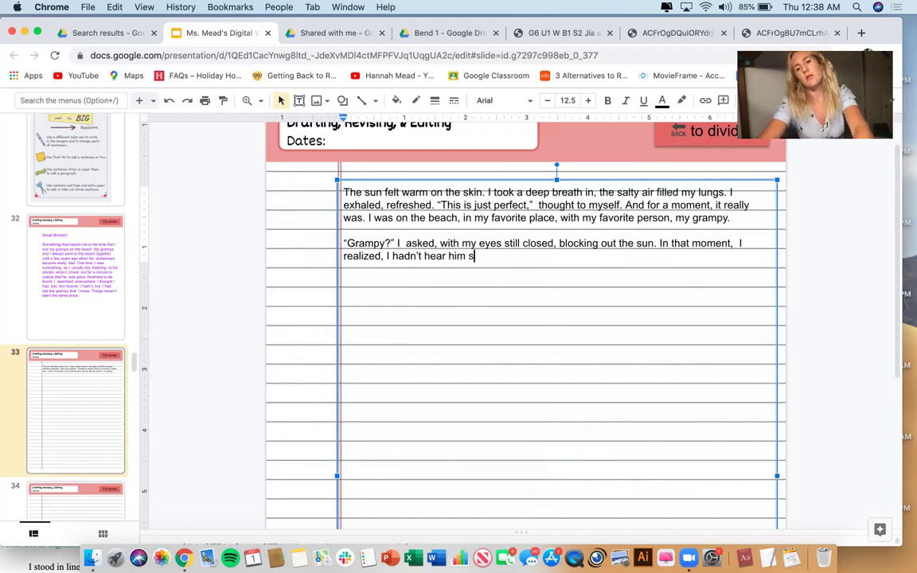
type("ay anythingfor")
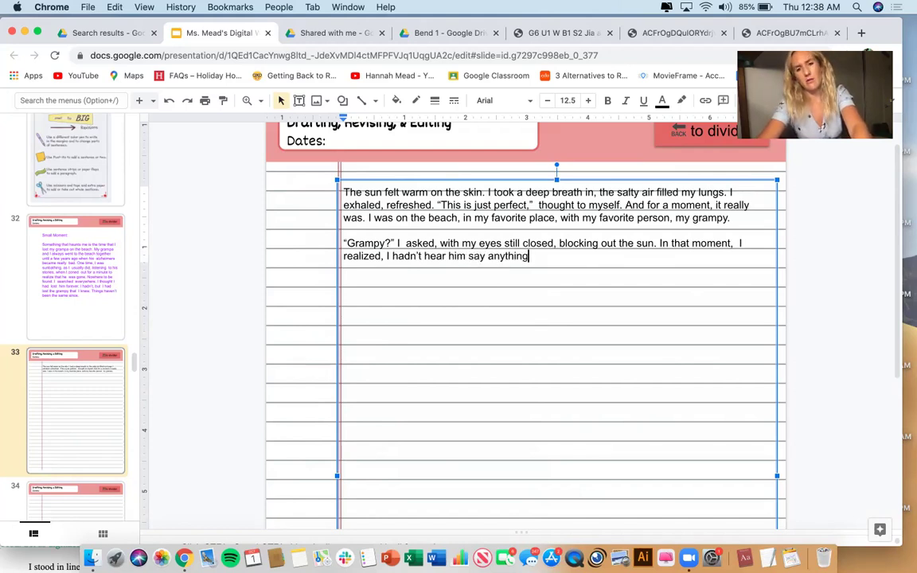
Step: End the sentence with "for a while.", correcting the missing spaces and the misspelled last word
key("BackSpace")
key("BackSpace")
type("for  ")
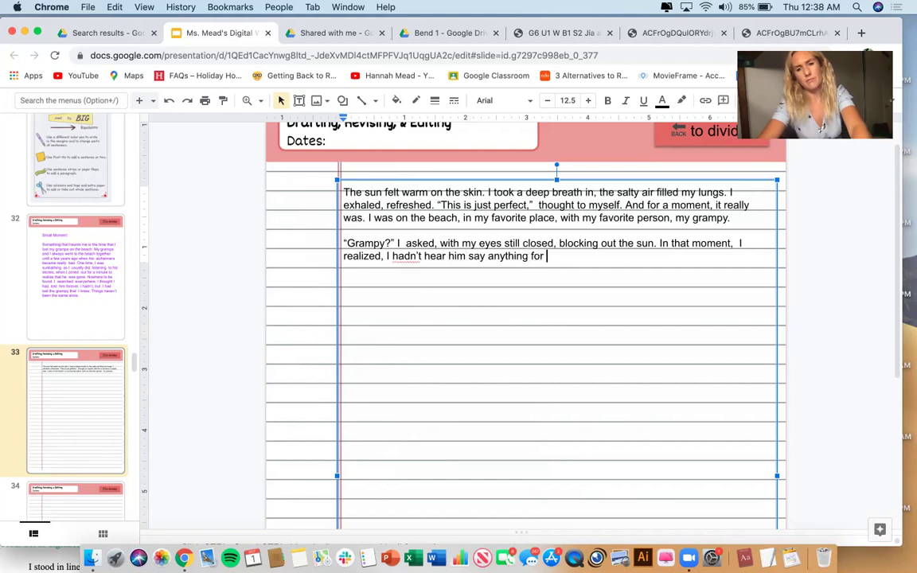
type("awhi")
key("BackSpace")
key("BackSpace")
key("BackSpace")
key("BackSpace")
key("BackSpace")
type("a  whike")
key("BackSpace")
key("BackSpace")
type("le.")
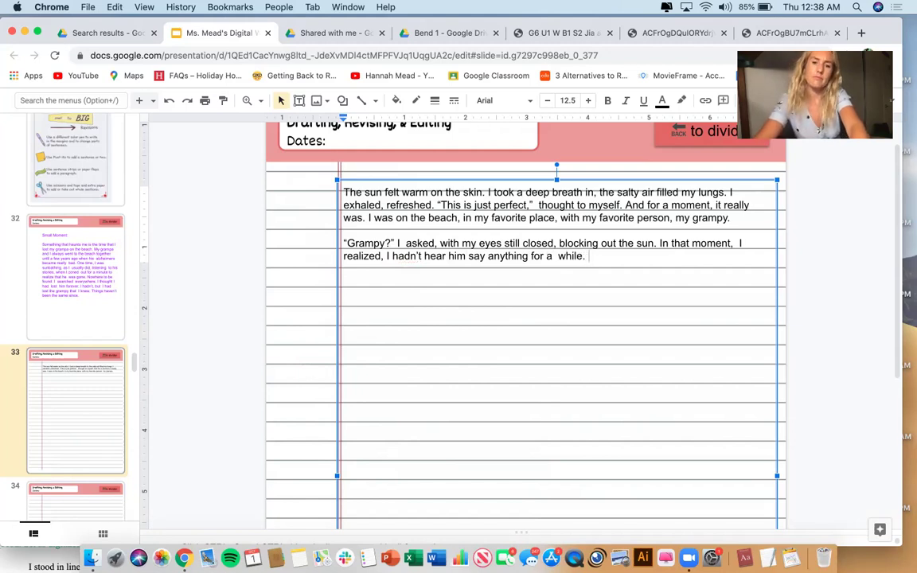
Step: Add “Gramps?” in quotation marks, followed by "No response.", and start a new sentence with "I"
type(" \"Gramps?\"")
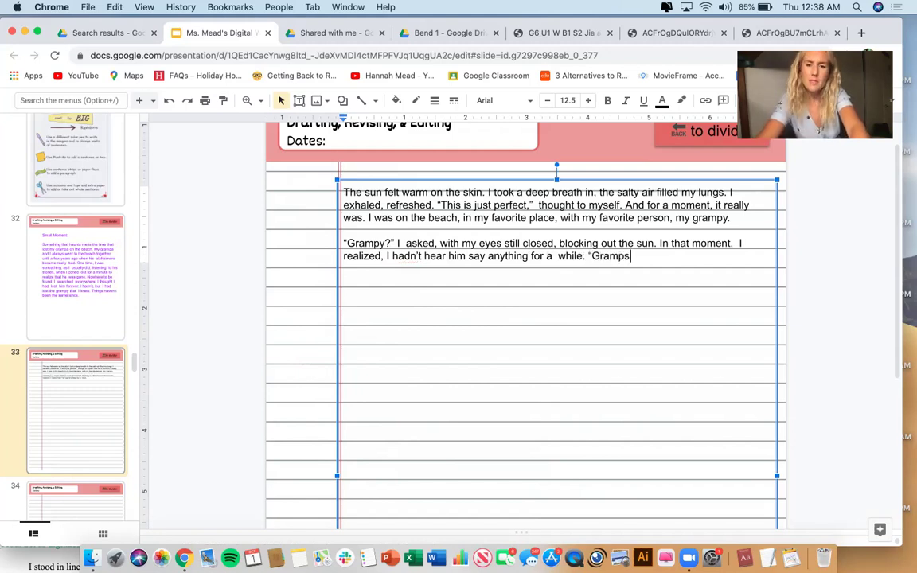
type(" No  re")
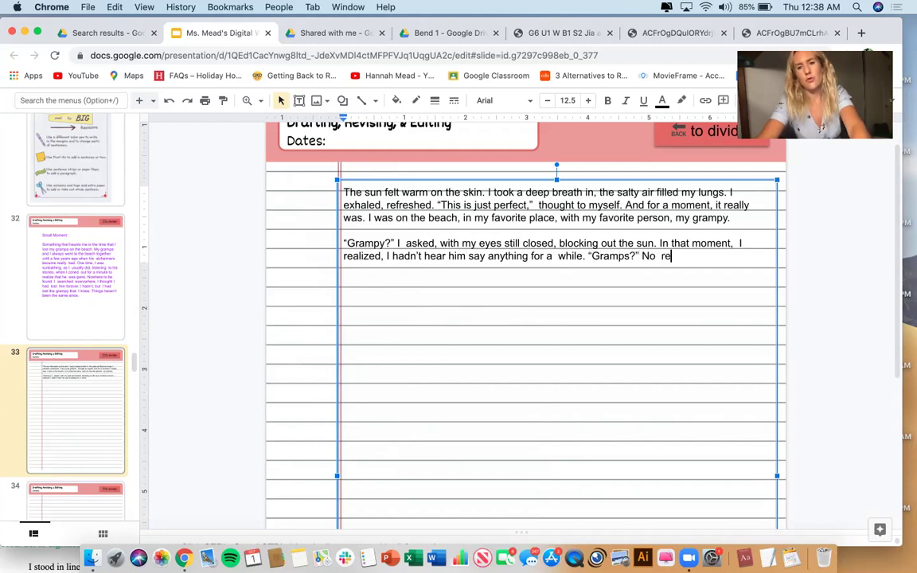
type("sponse.  I")
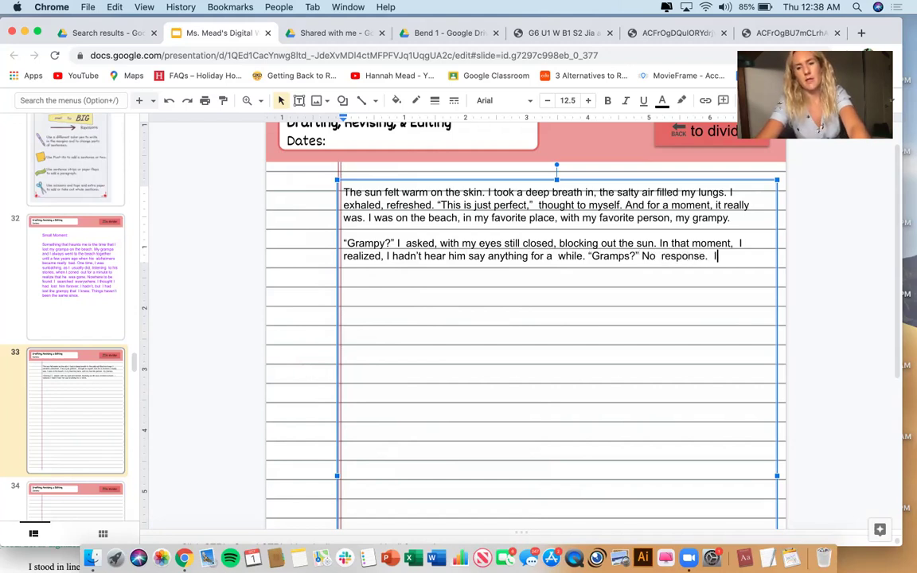
Step: Continue the new sentence with "pulled myself up", fixing the run-together words
type(" pulle")
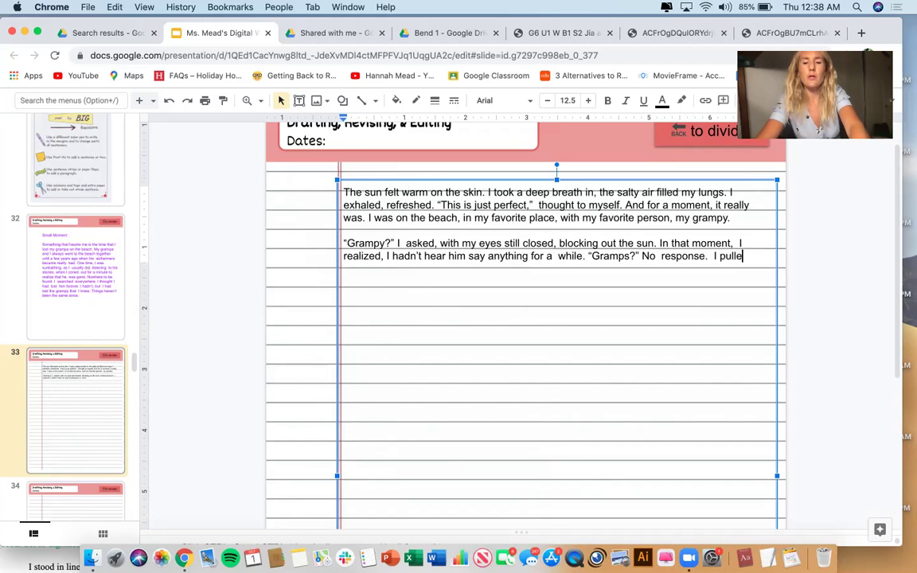
key("BackSpace")
type("ed myselfupwar")
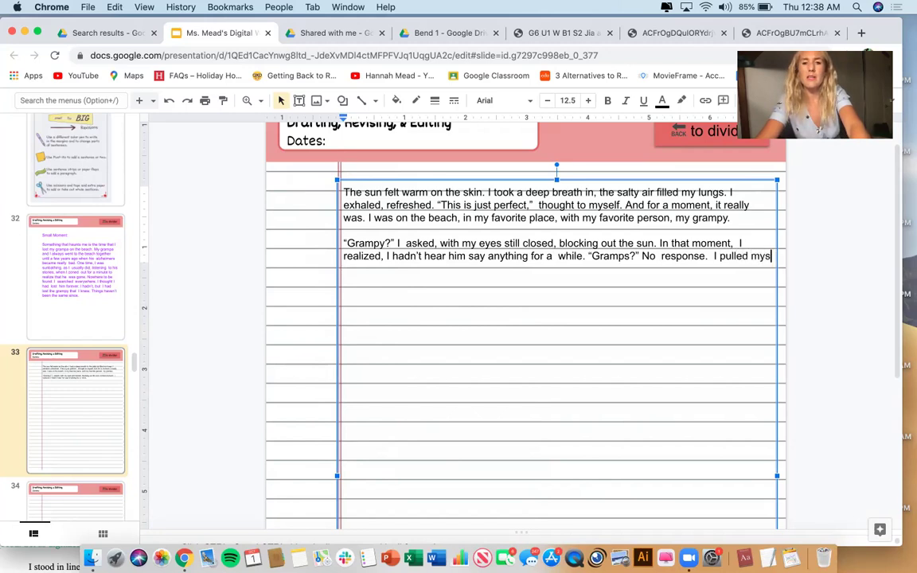
key("BackSpace")
key("BackSpace")
key("BackSpace")
key("BackSpace")
key("BackSpace")
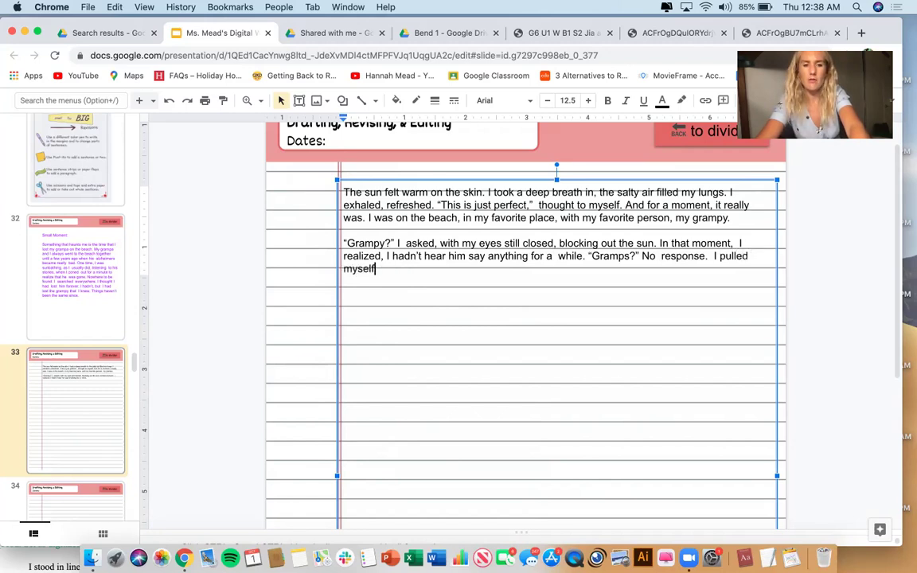
type("upwa")
key("BackSpace")
key("BackSpace")
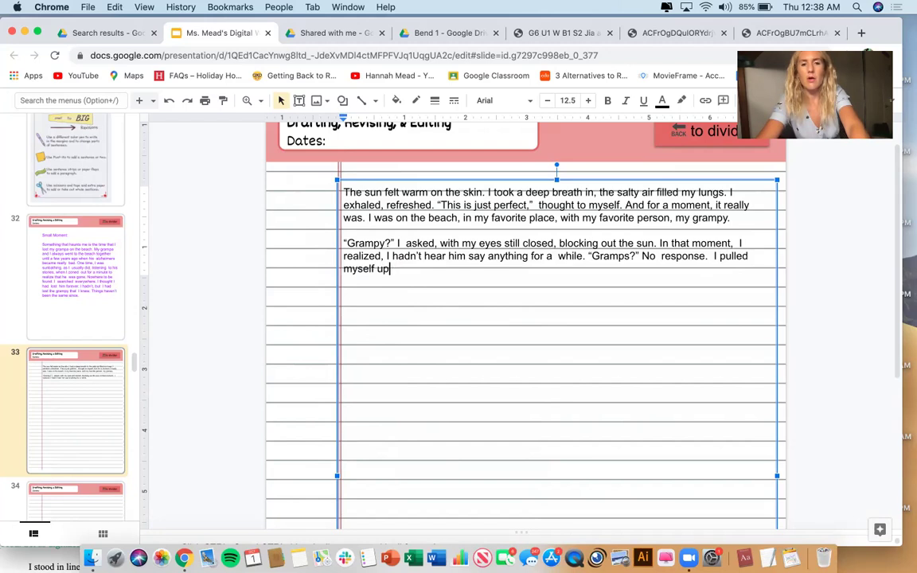
Step: Complete the sentence with ", off the sandy bed I had made for myself, when I realized, he was gone."
type(", off the sand")
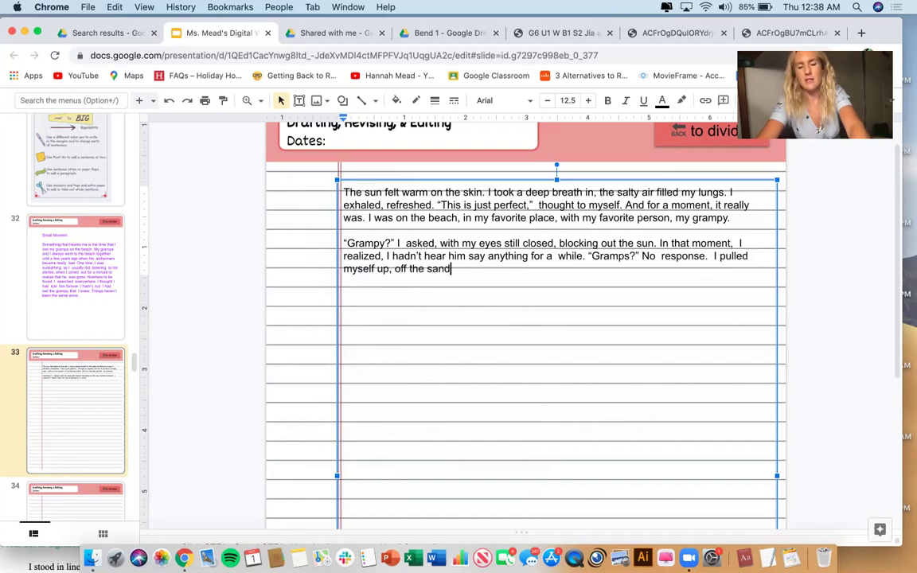
type("y bed I had ")
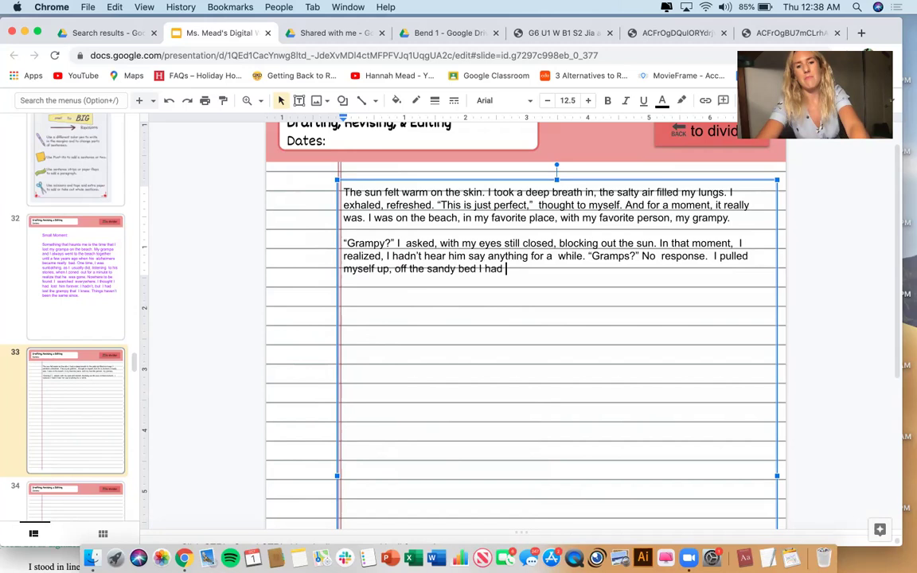
type("made for ")
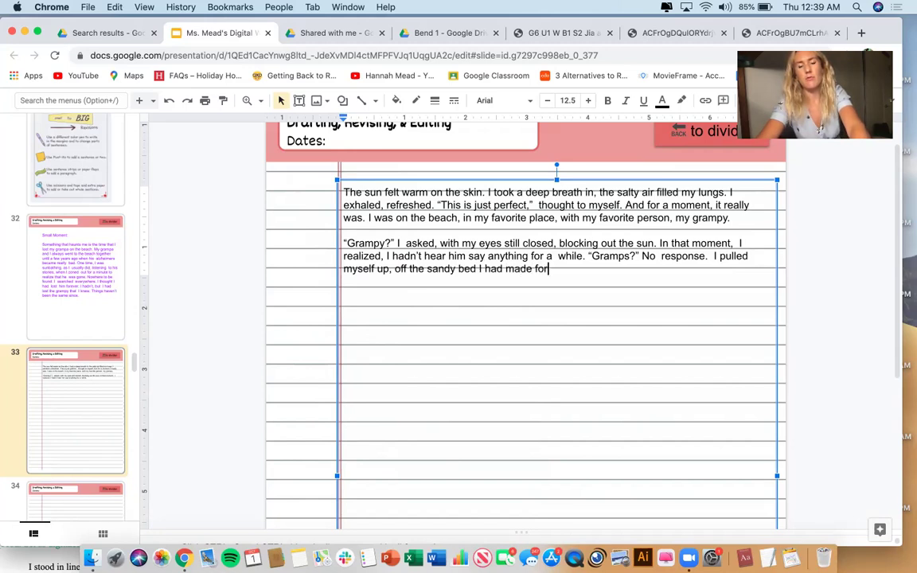
type(" mysel")
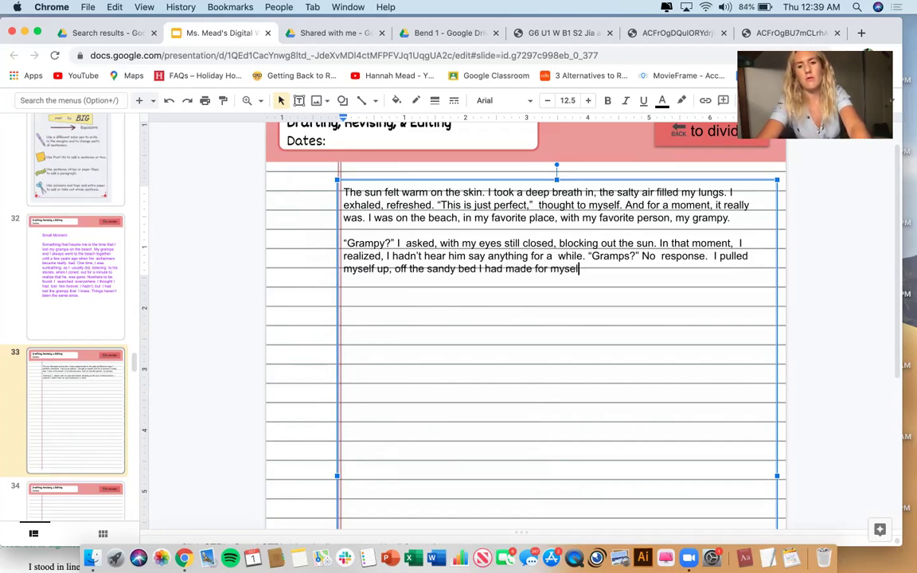
type("f, when  I real")
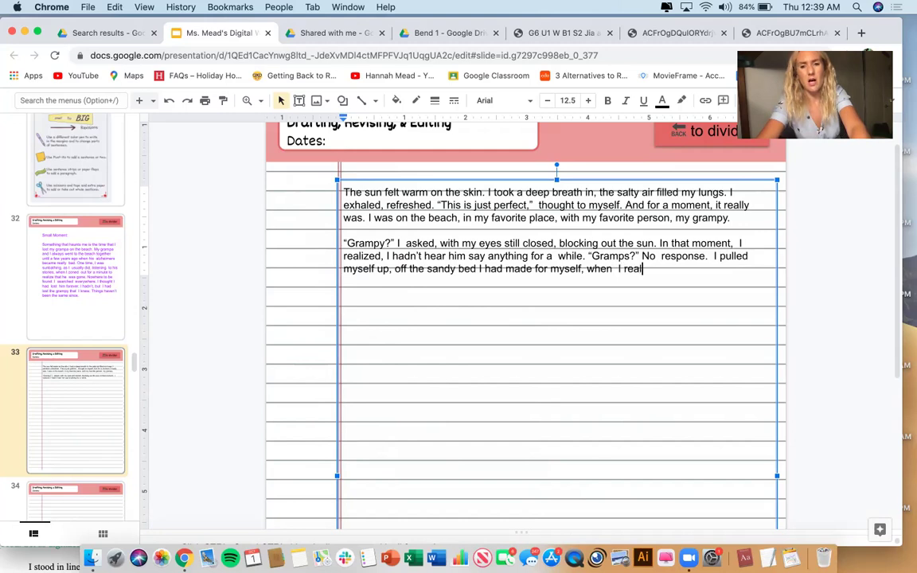
type("ized,he  was gone.")
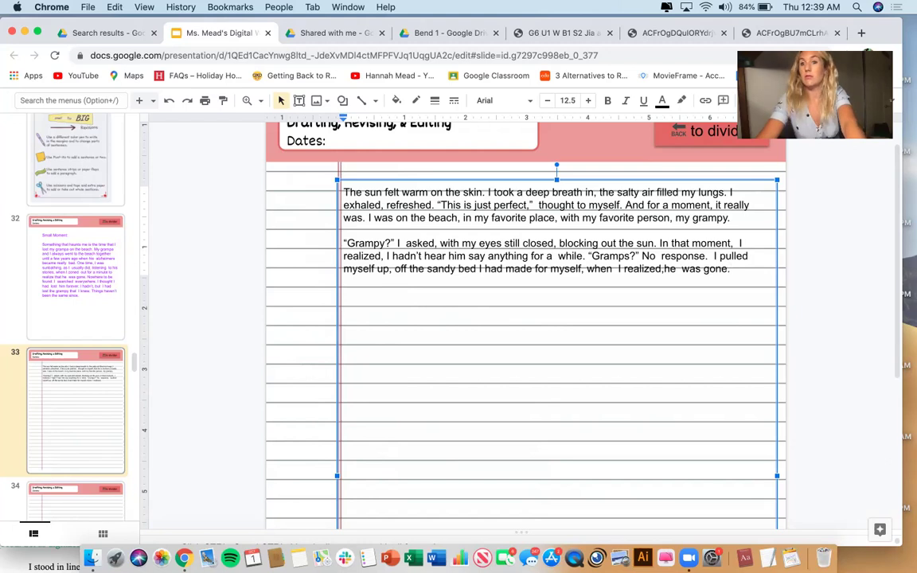
left_click(664, 268)
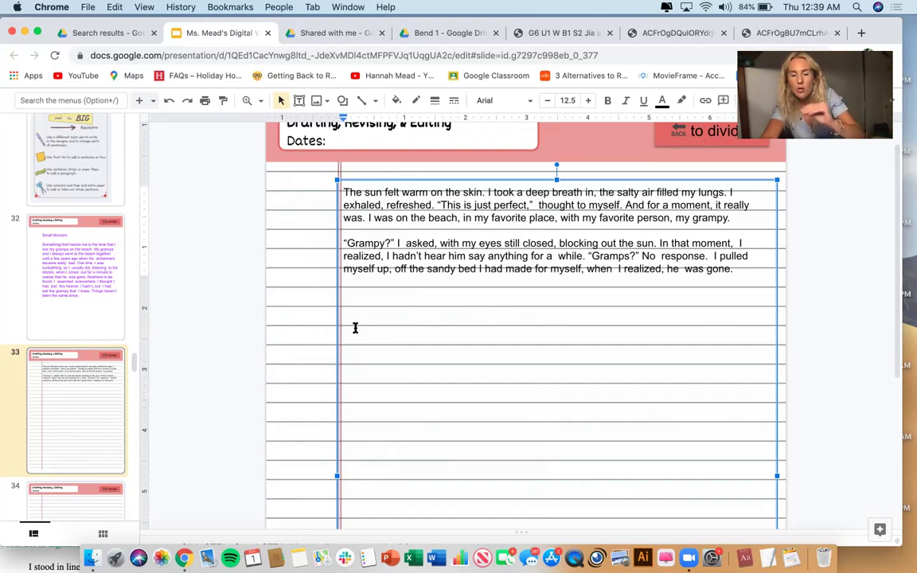
Step: Review the collected Small Moment text on slide 32 and return to the draft on slide 33
left_click(56, 294)
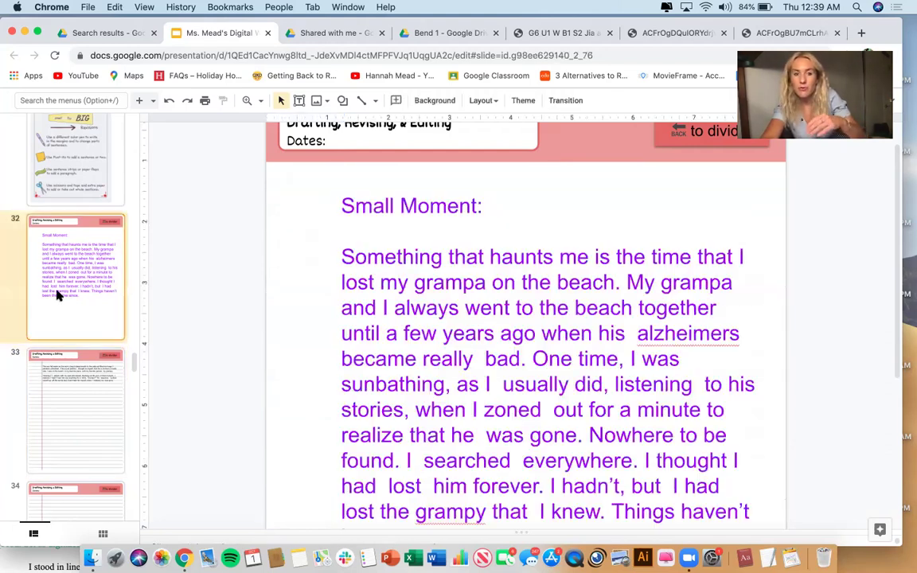
left_click(104, 427)
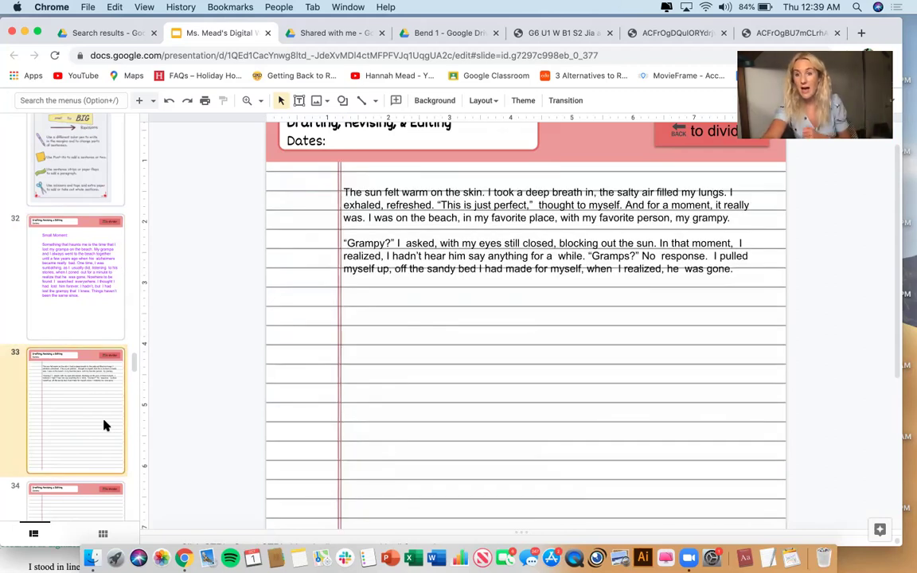